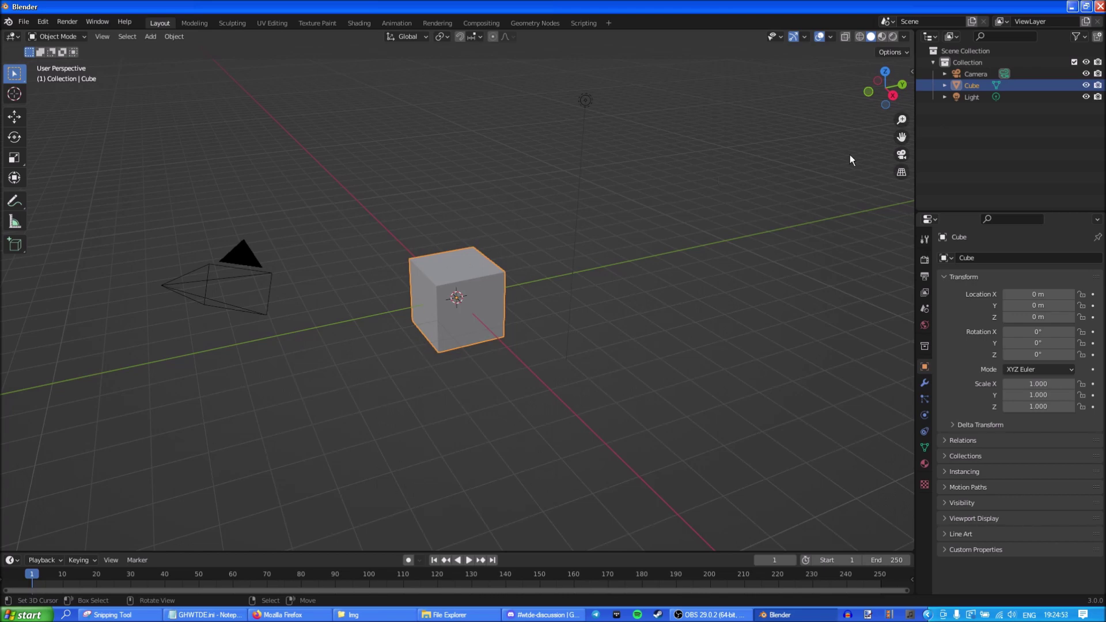
Step: Delete the default Camera, Cube and Light from the scene
left_click(972, 98)
left_click(973, 75, "shift")
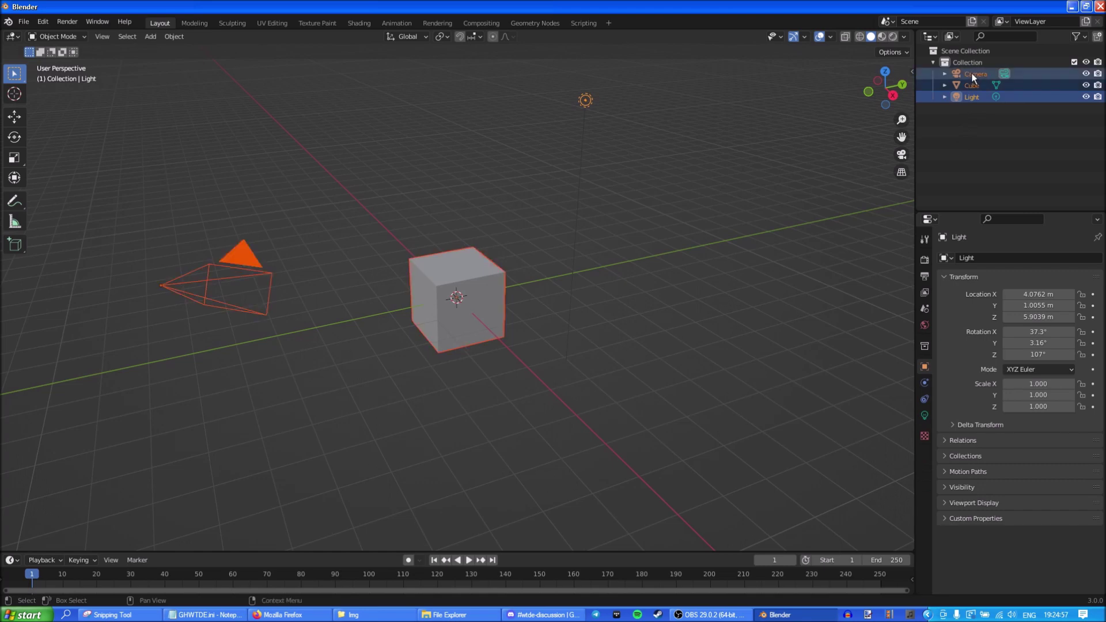
key("Delete")
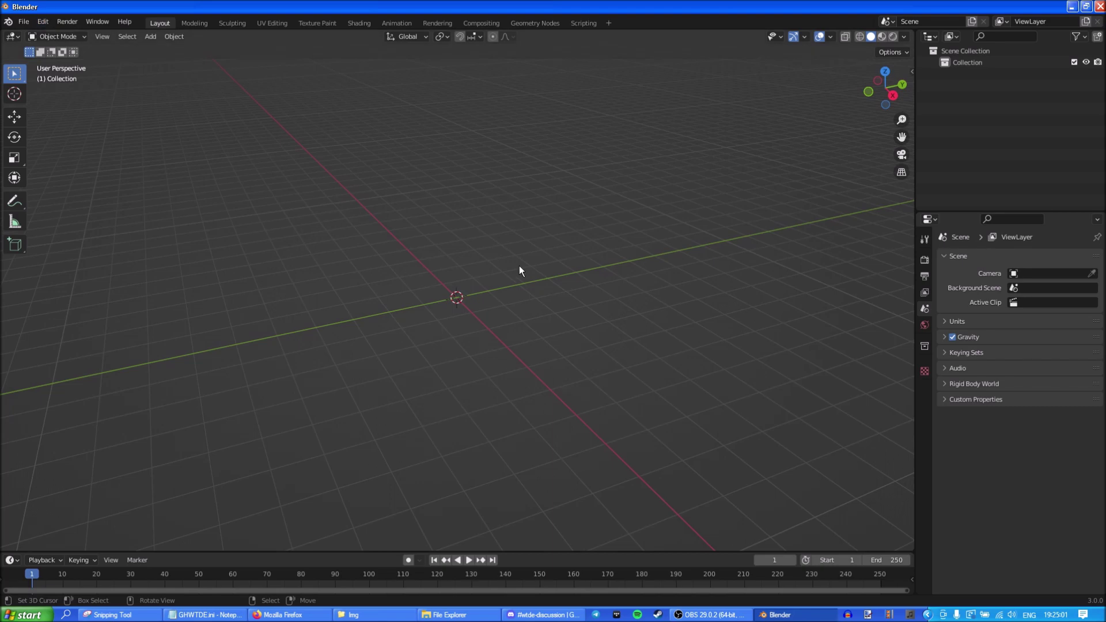
Step: Open the Add-ons preferences with a cleared search and begin installing an add-on from file
left_click(43, 21)
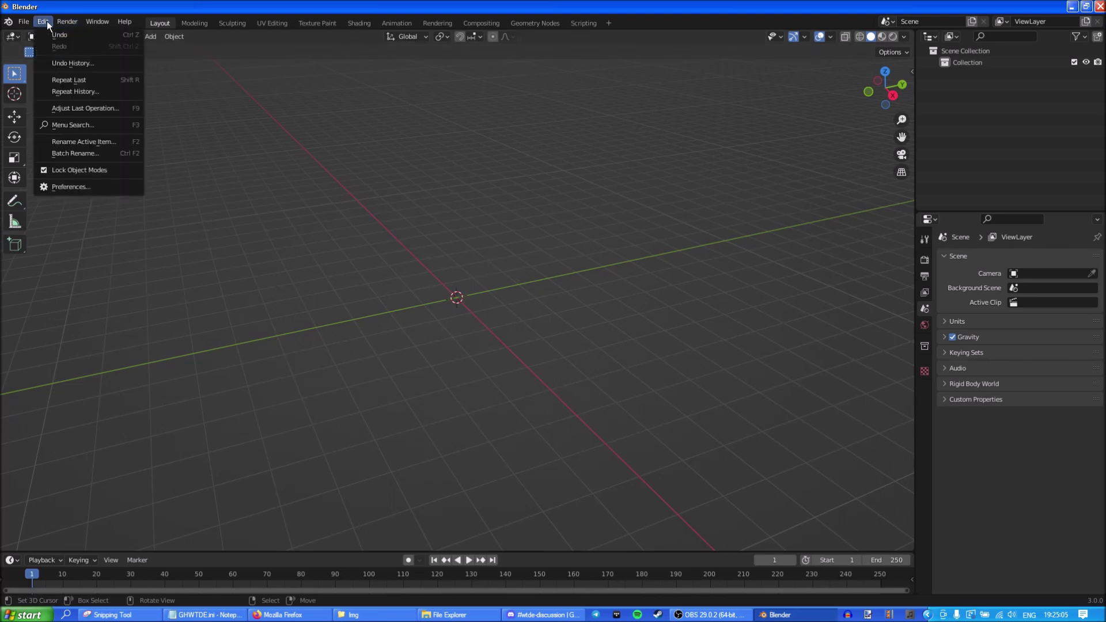
left_click(97, 184)
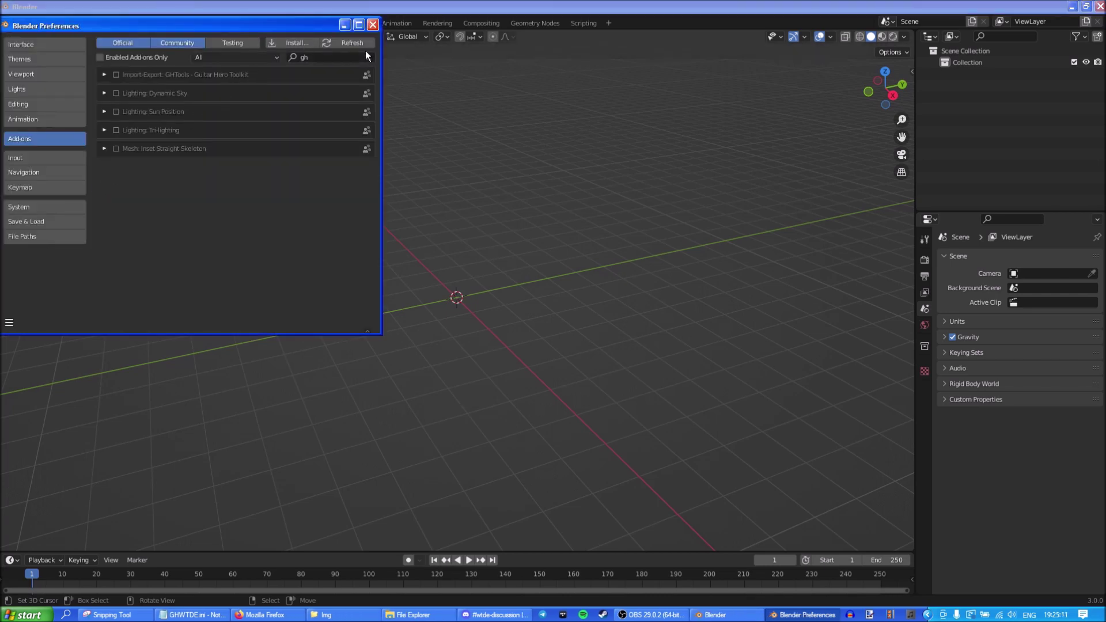
left_click(368, 56)
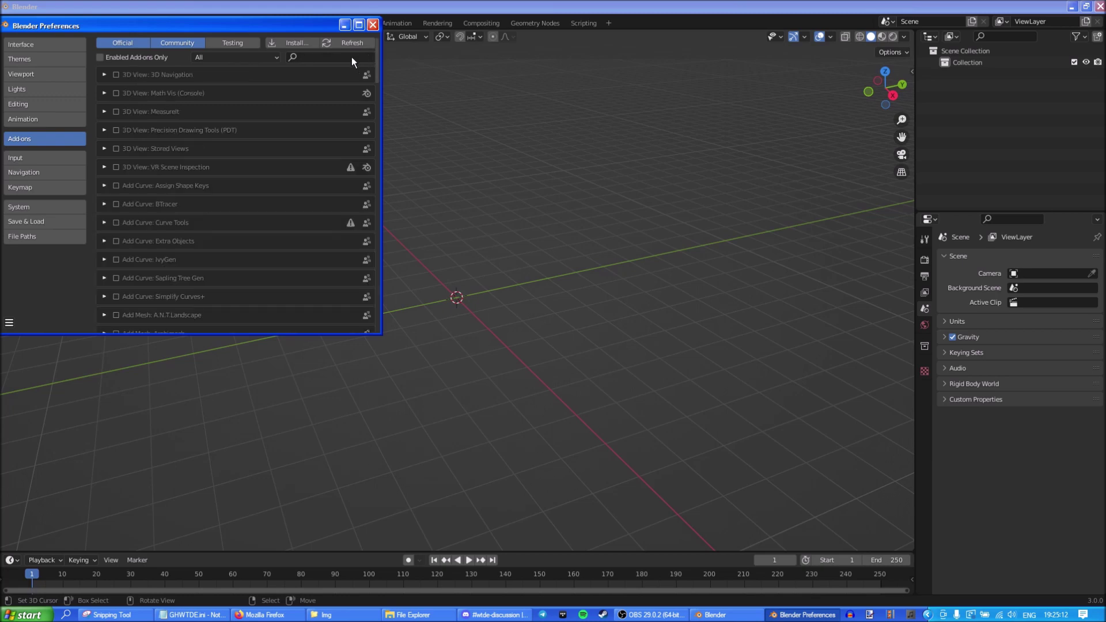
left_click(299, 43)
left_click(731, 8)
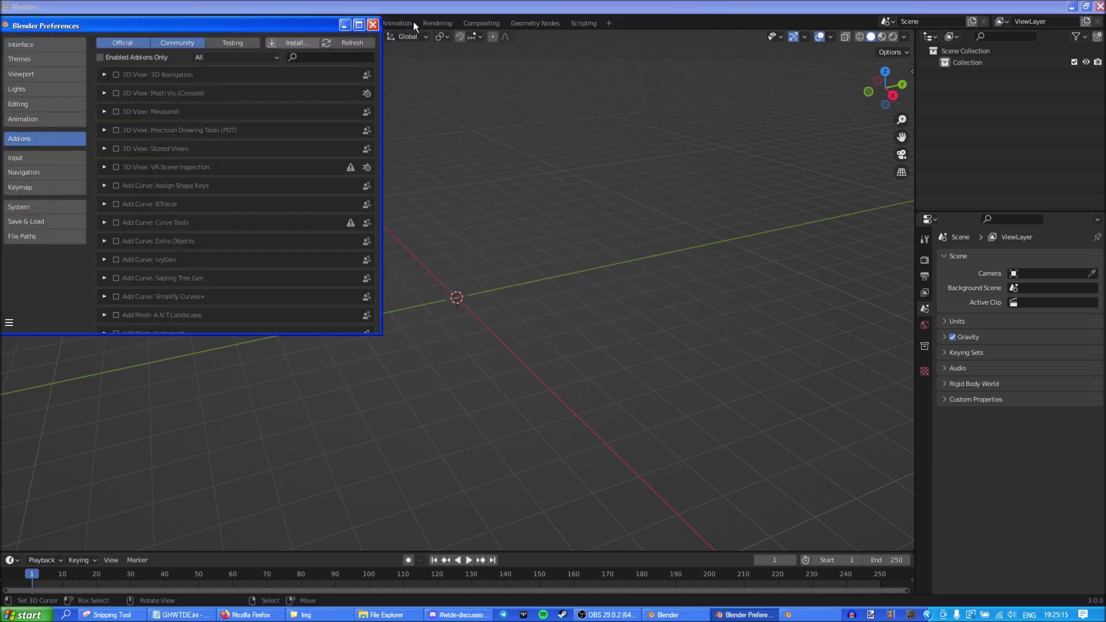
left_click(291, 43)
Step: Confirm io_ghtools_v11_HWFIX.zip in Firefox's downloads list, then return to Blender's install browser
left_click(248, 614)
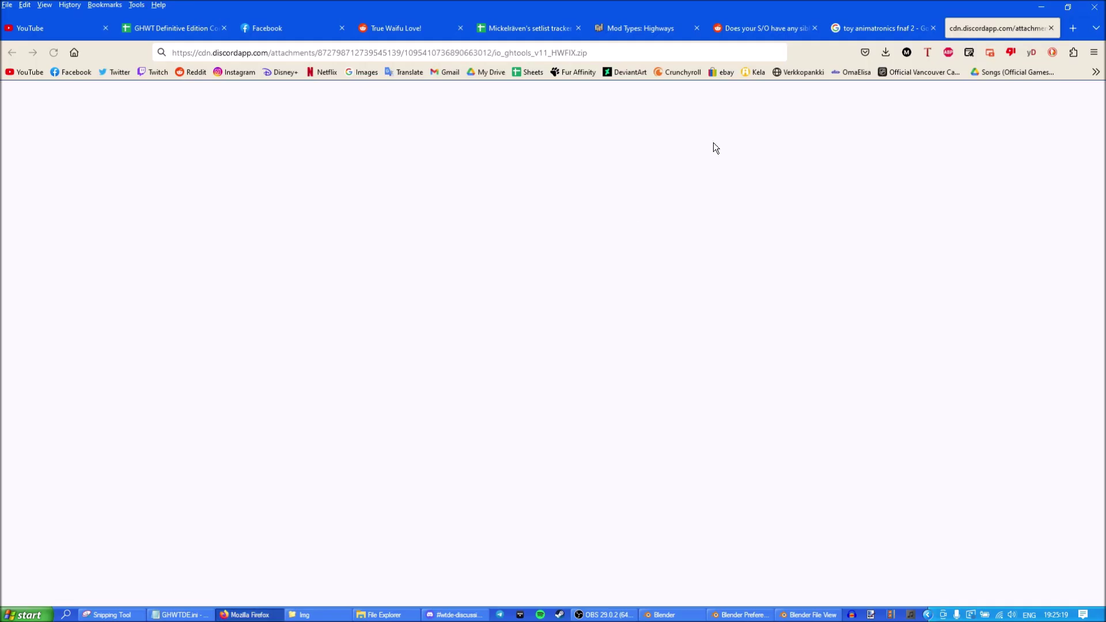
left_click(890, 51)
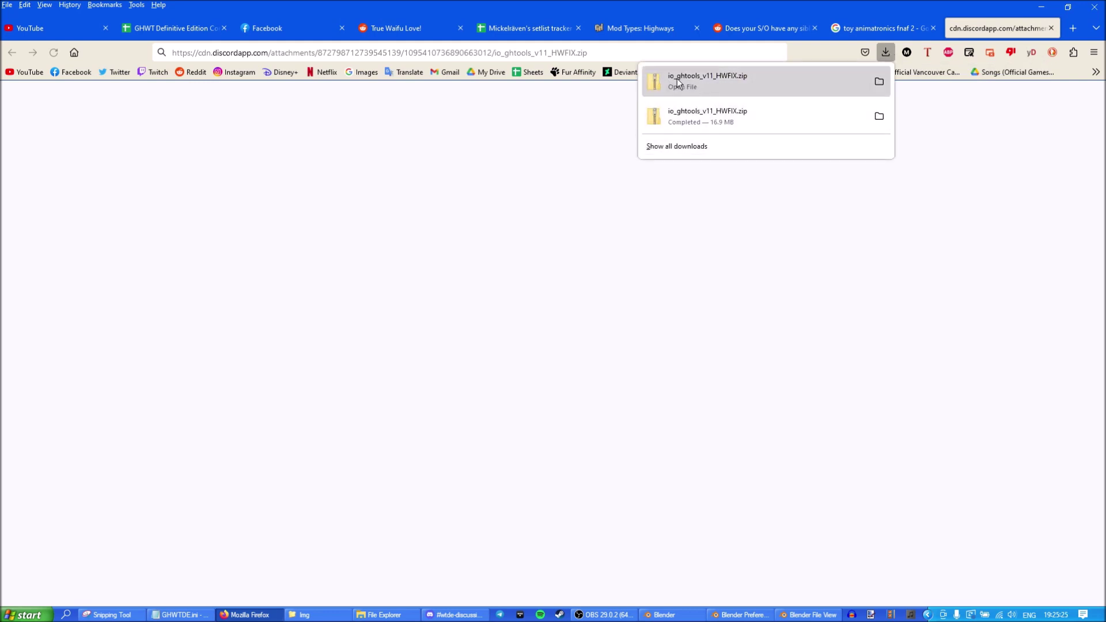
left_click(808, 614)
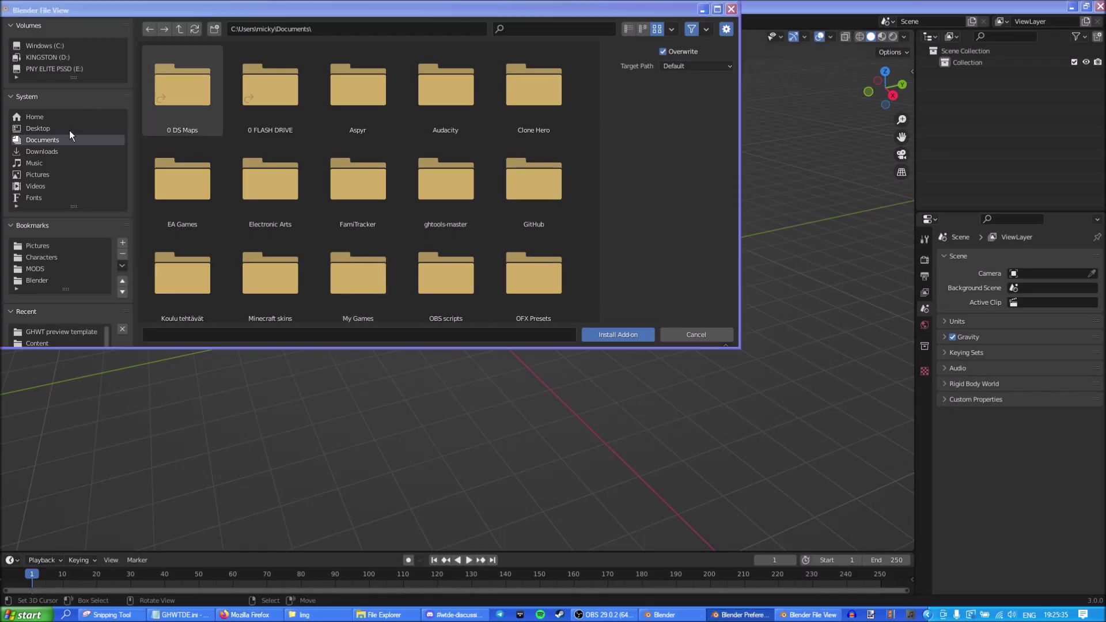
Step: Install io_ghtools_v11_HWFIX.zip from the Downloads folder
left_click(41, 149)
scroll(326, 219, "down", 6)
scroll(326, 218, "down", 3)
scroll(386, 188, "down", 1)
scroll(414, 167, "down", 2)
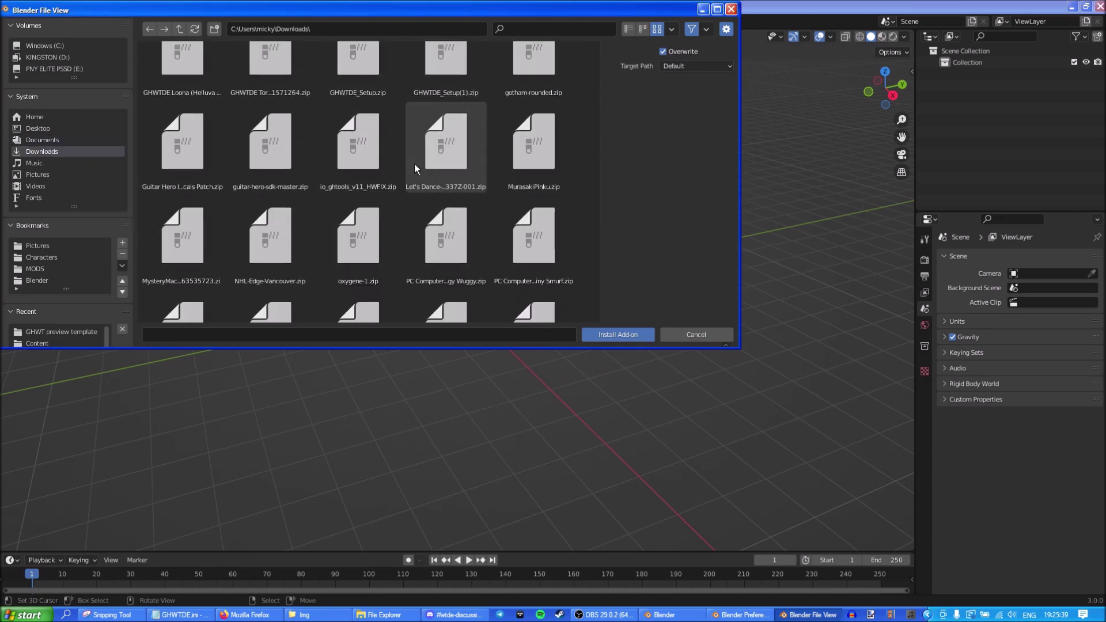
double_click(371, 148)
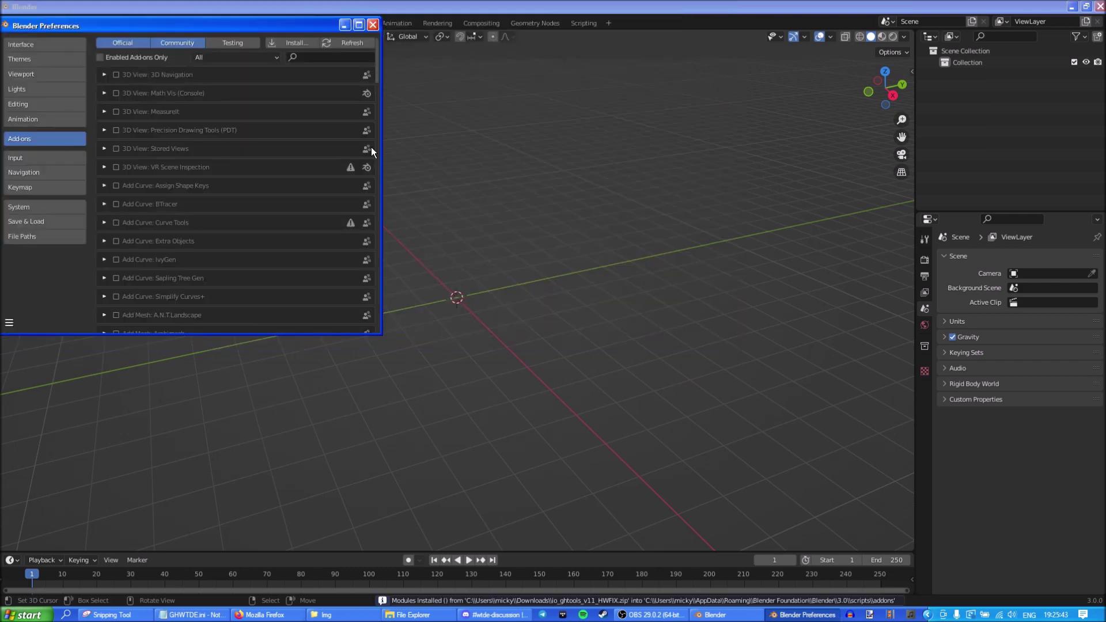
Step: Search the add-ons for 'ghto', enable GHTools Guitar Hero Toolkit, and close Preferences
left_click(328, 57)
type("ghto")
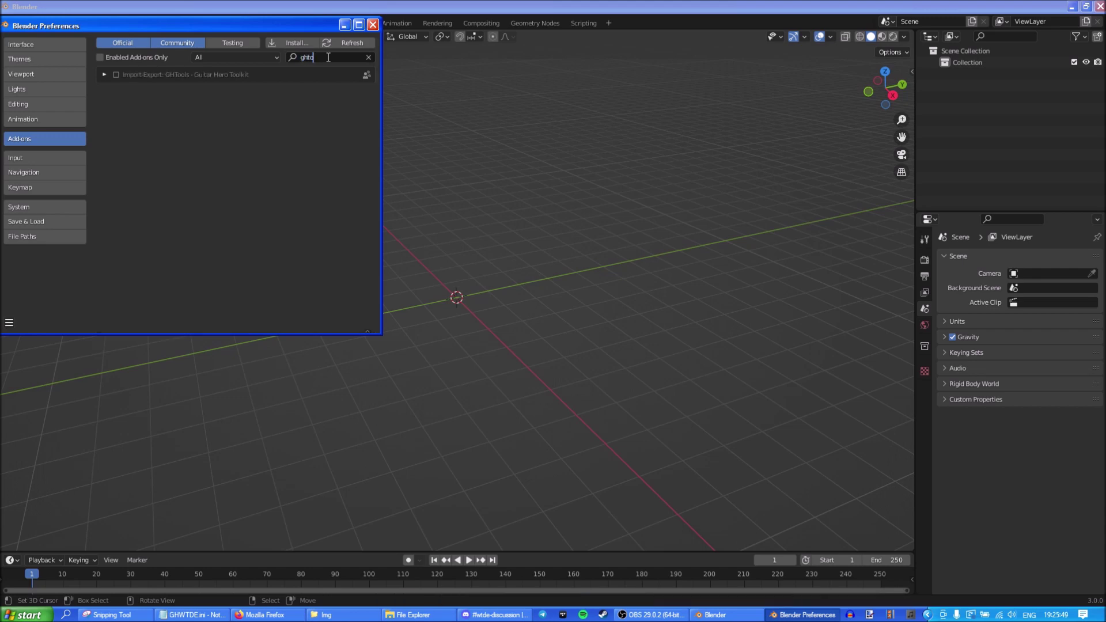
left_click(116, 75)
left_click(115, 75)
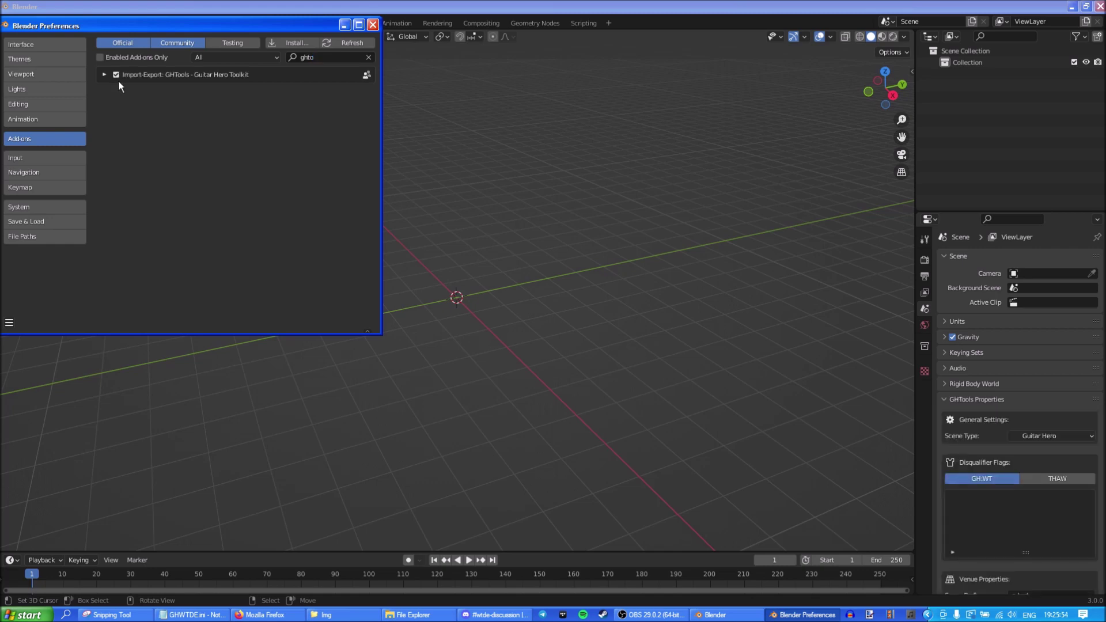
left_click(373, 24)
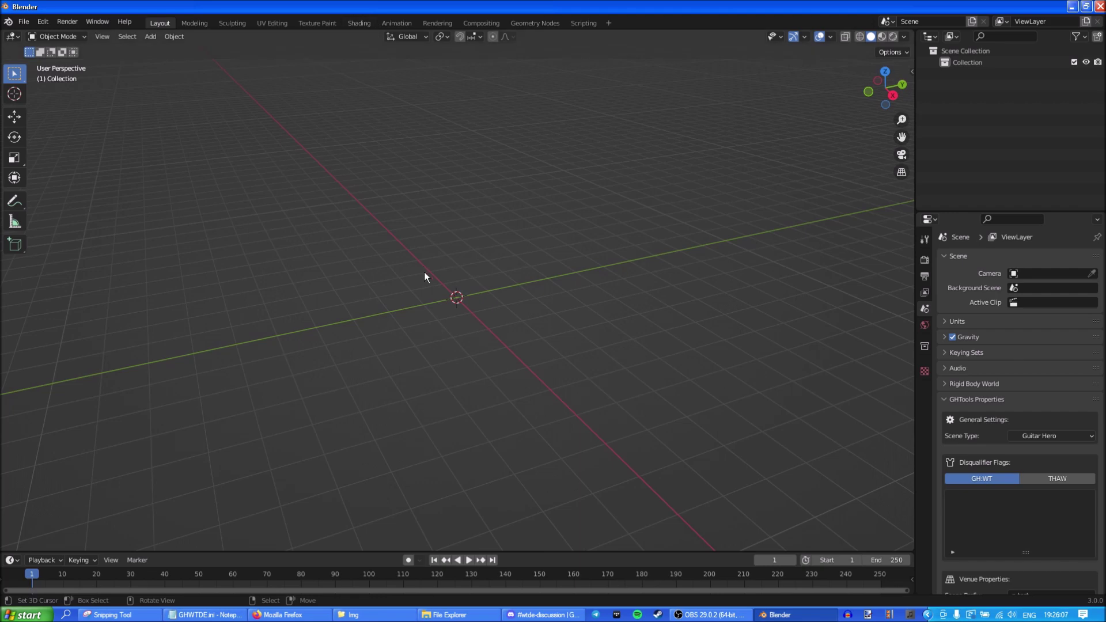
Step: Build the highway scene with Setup Highway Scene from the GH Tools side panel
key("n")
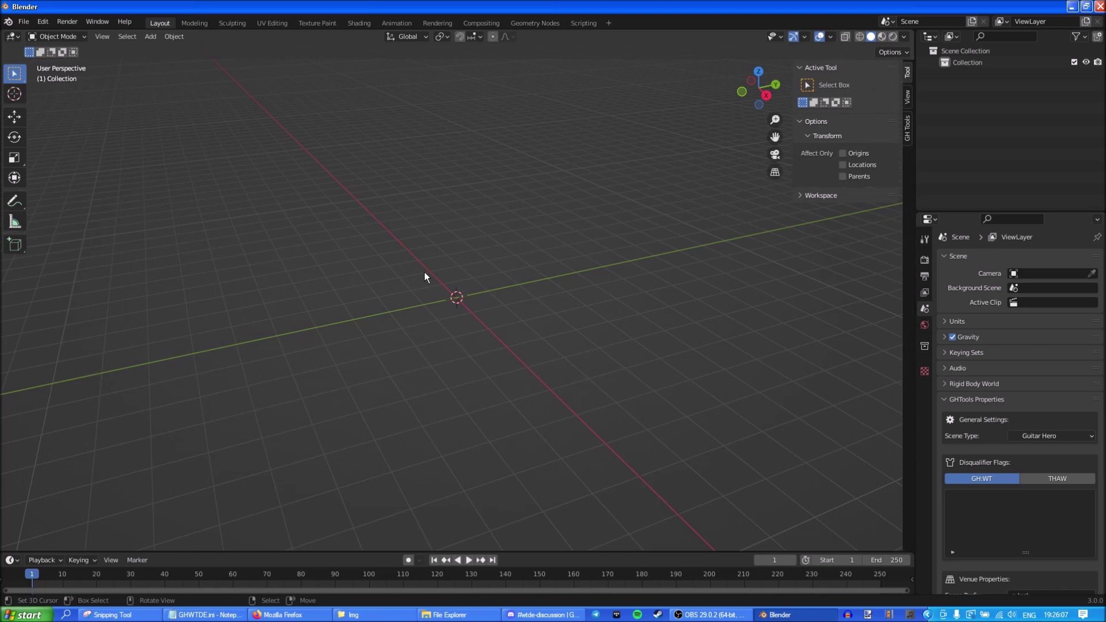
left_click(908, 125)
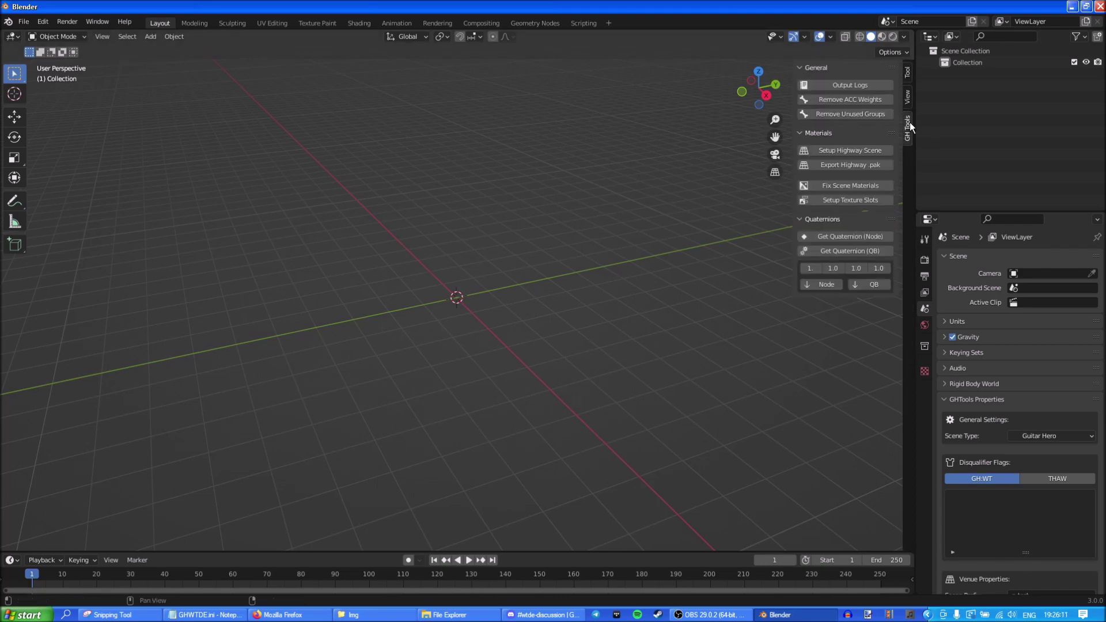
left_click(880, 149)
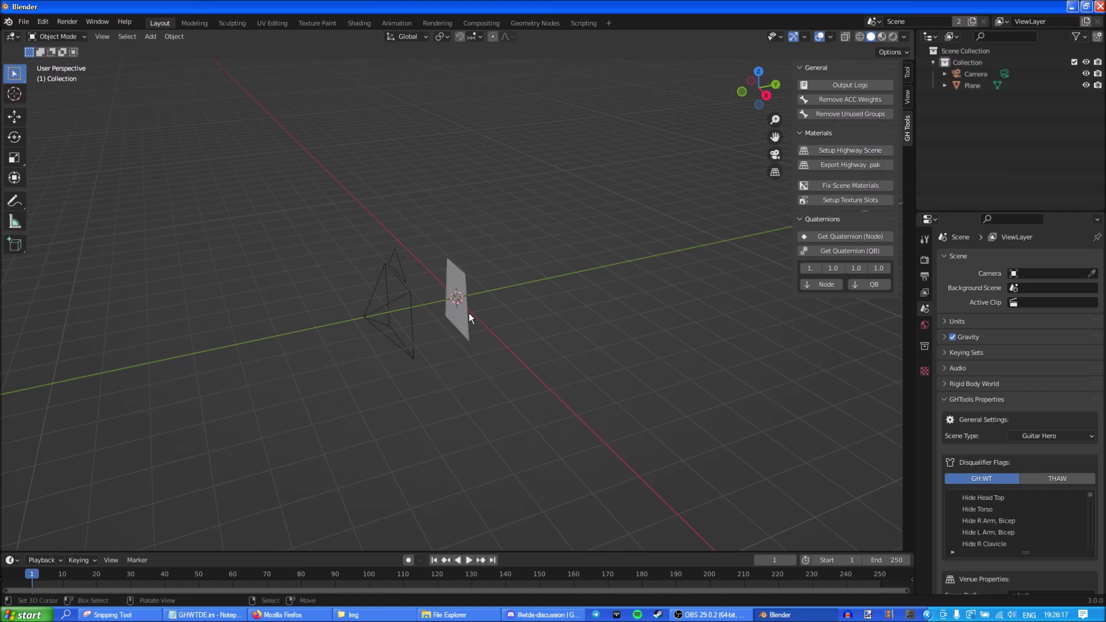
Step: View through the camera in Material Preview and select the highway plane for UV editing
key("KP_0")
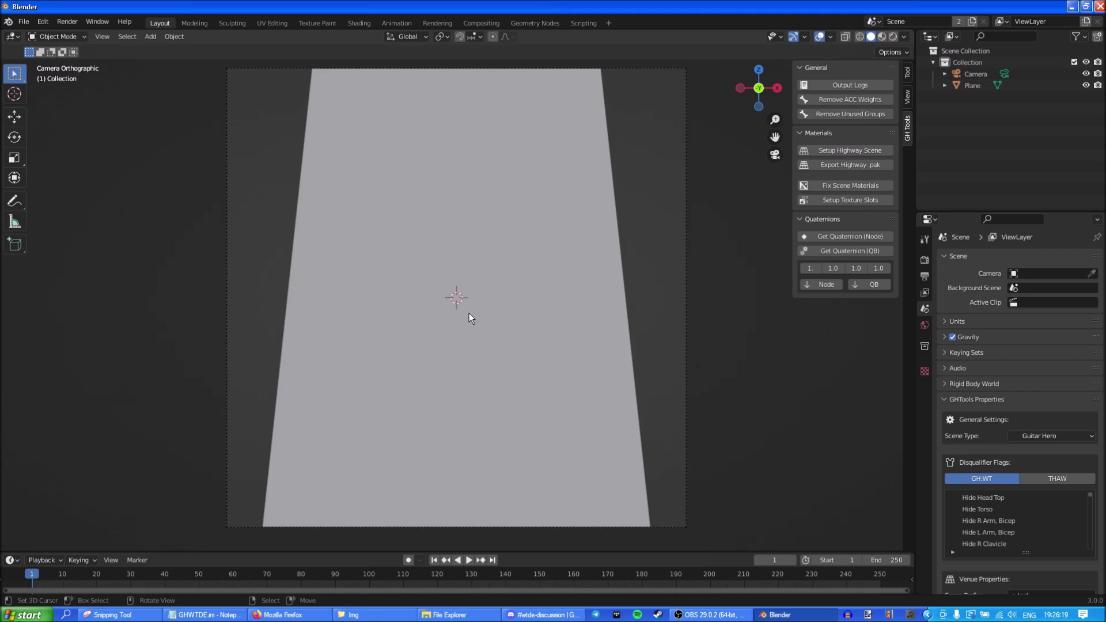
key("z")
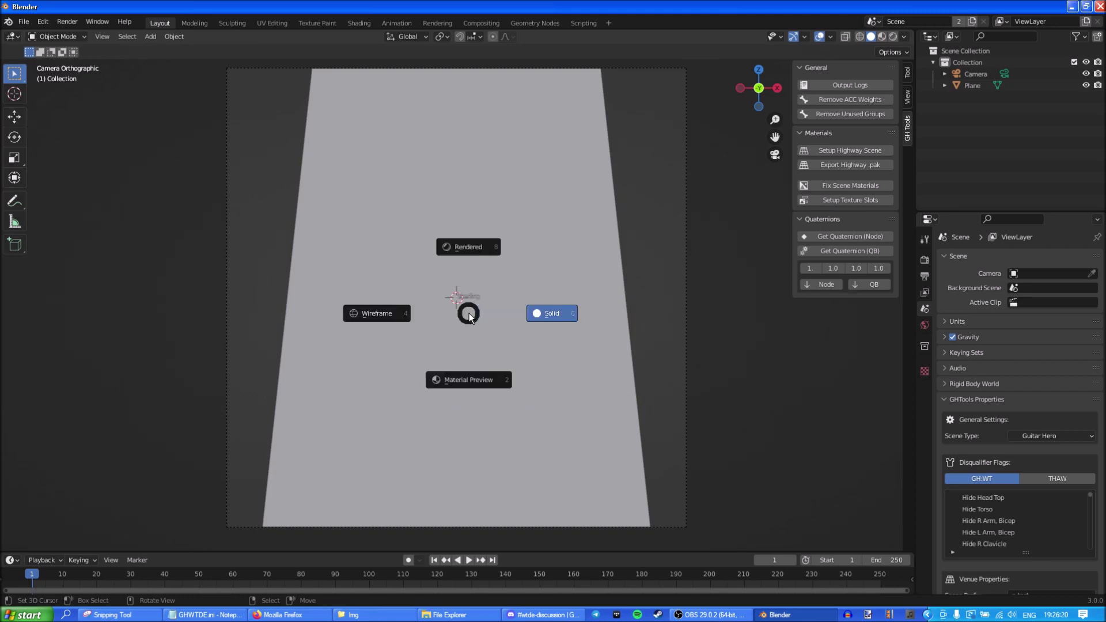
left_click(457, 369)
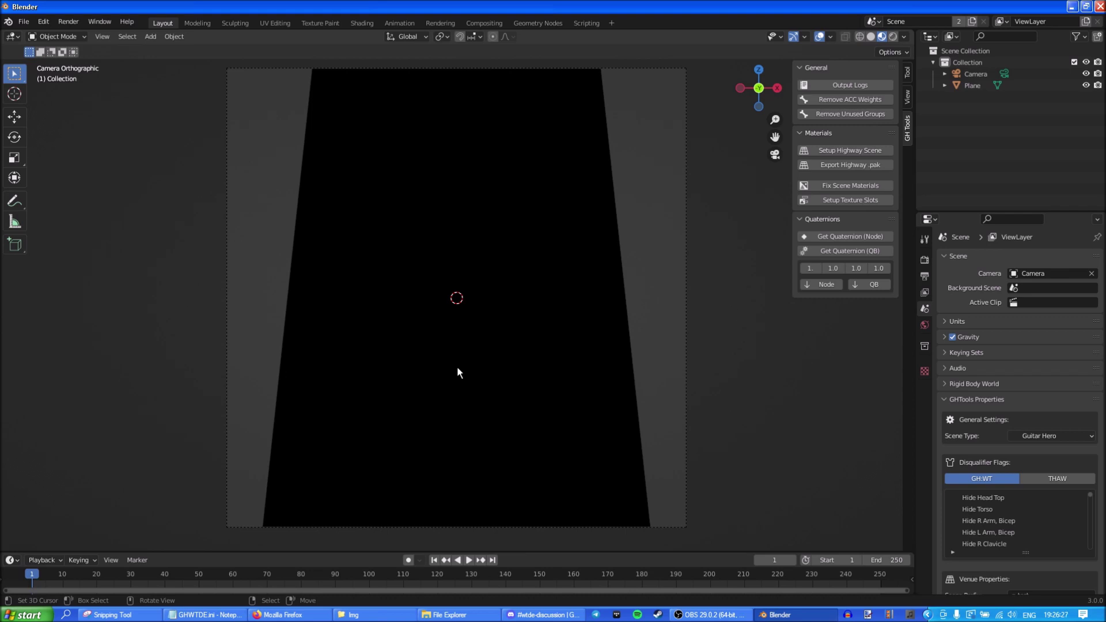
left_click(442, 368)
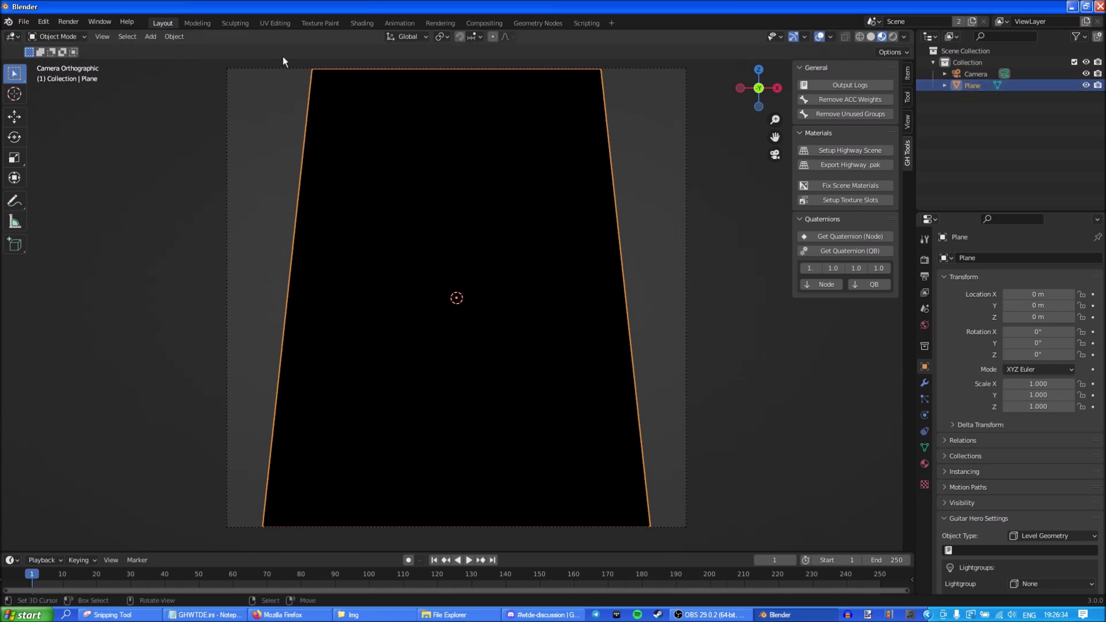
left_click(275, 23)
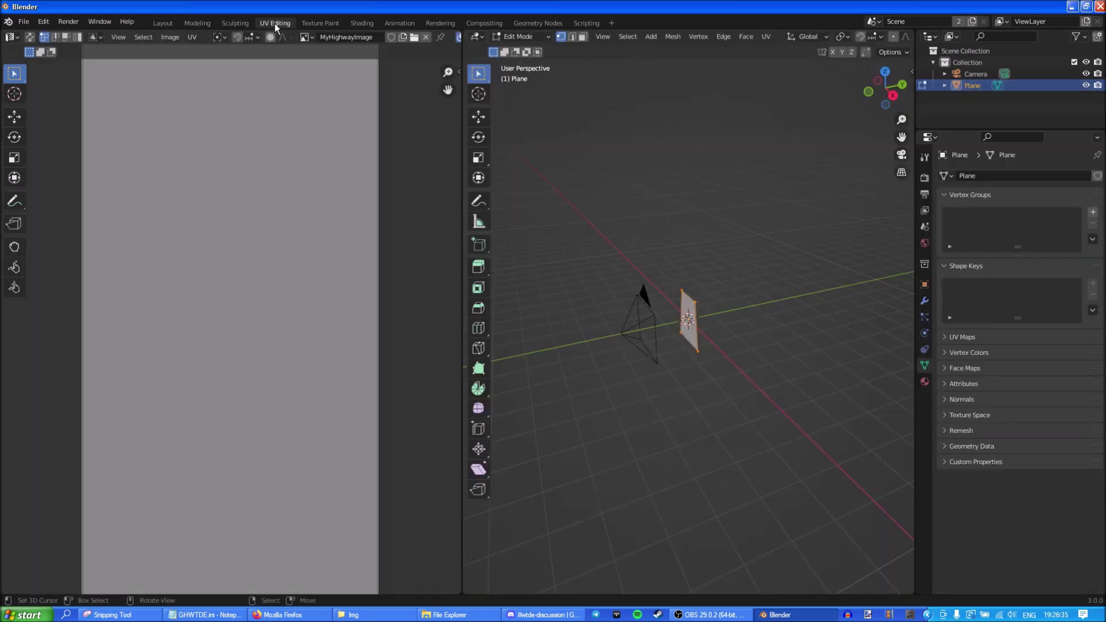
Step: Replace the highway image with Neon Salama.jpg from Clone Hero\Custom\Highways
left_click(174, 35)
left_click(188, 91)
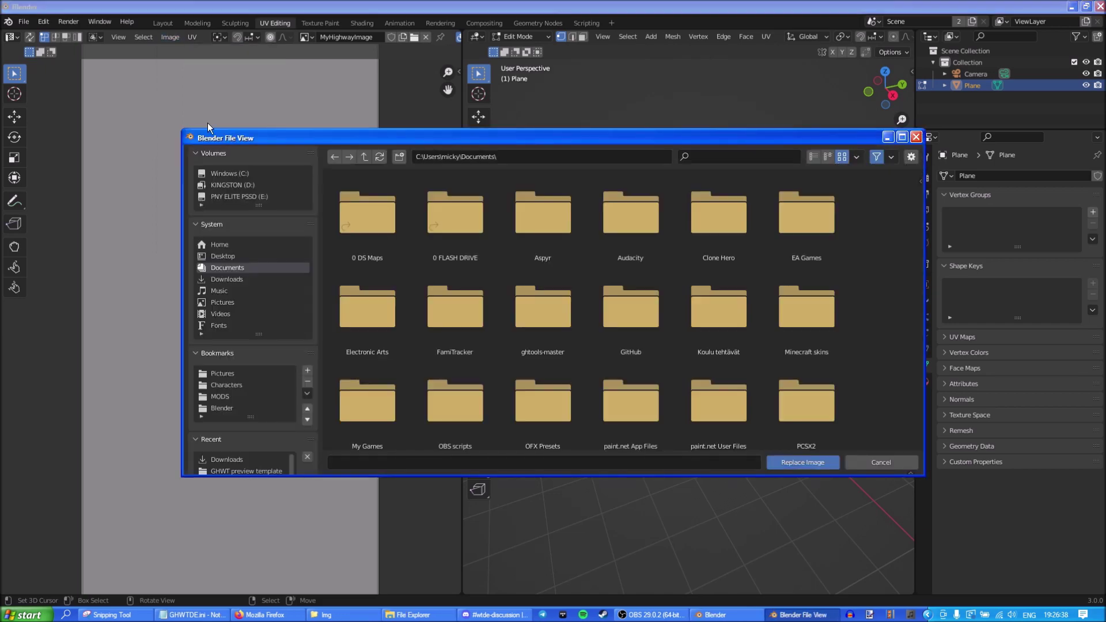
double_click(737, 257)
double_click(378, 220)
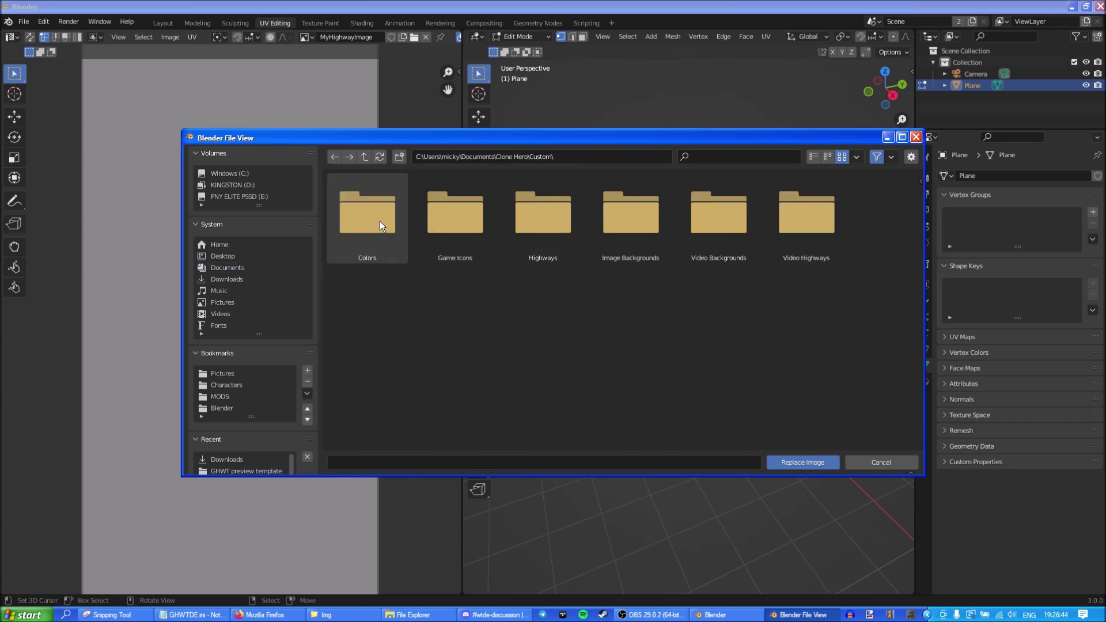
double_click(531, 240)
scroll(586, 272, "down", 3)
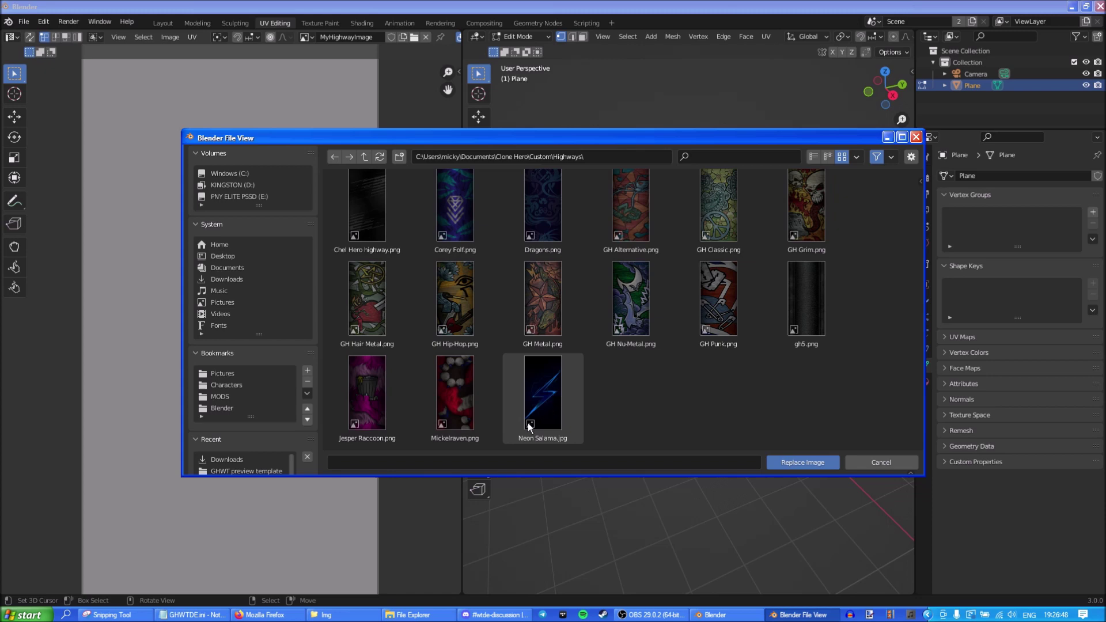
double_click(546, 436)
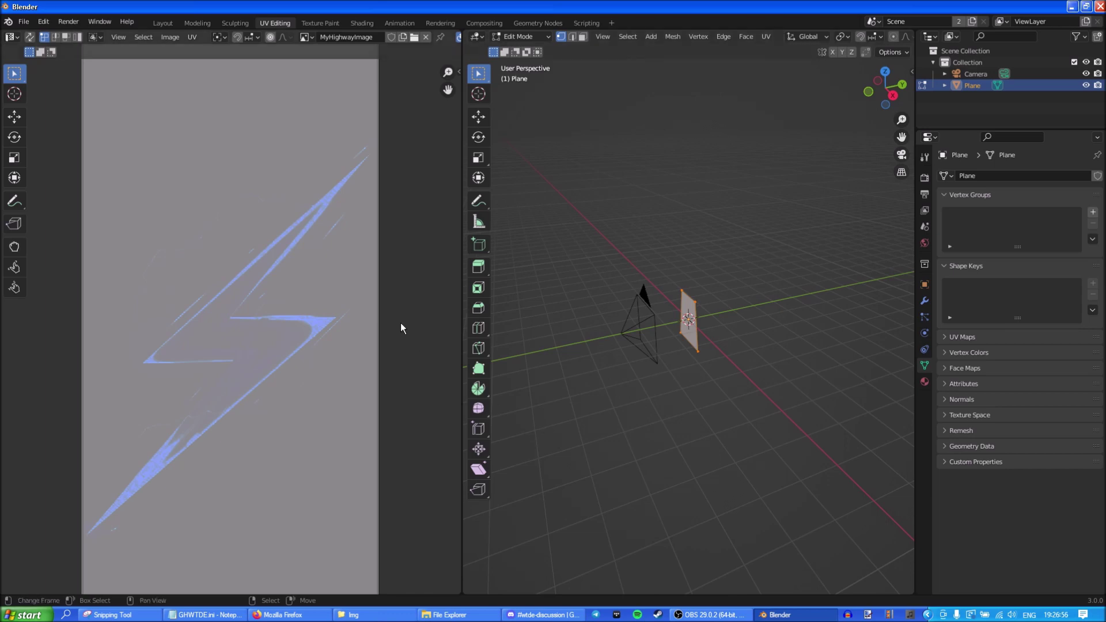
Step: Rename the image to NeonSalamaHW and return to the Layout workspace
left_click(375, 36)
type("N")
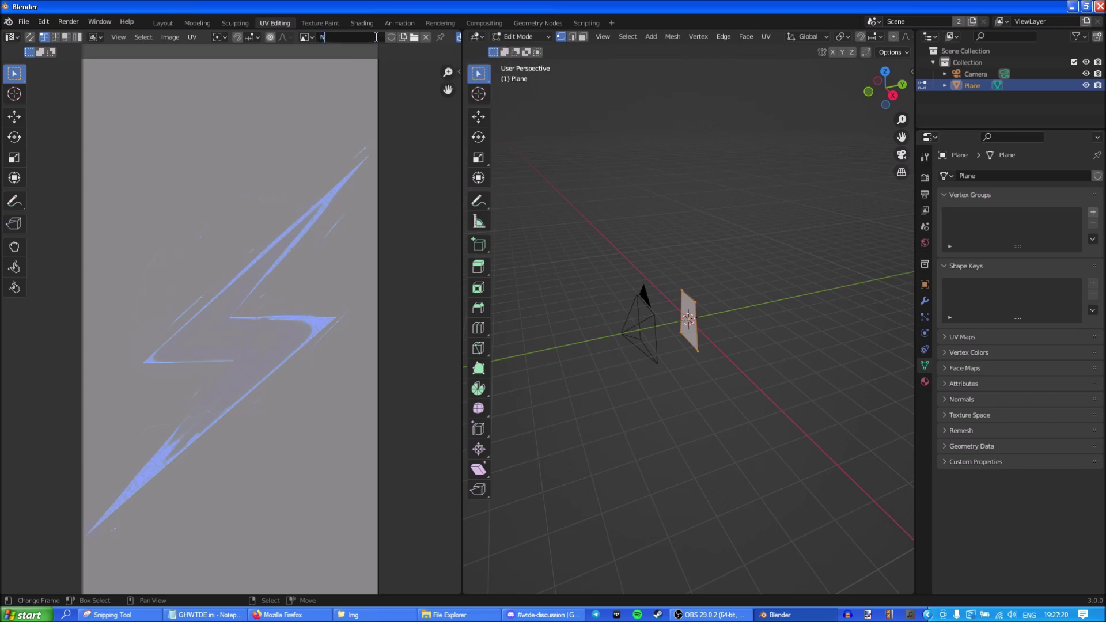
type("eonSalamaHW")
key("Return")
left_click(167, 26)
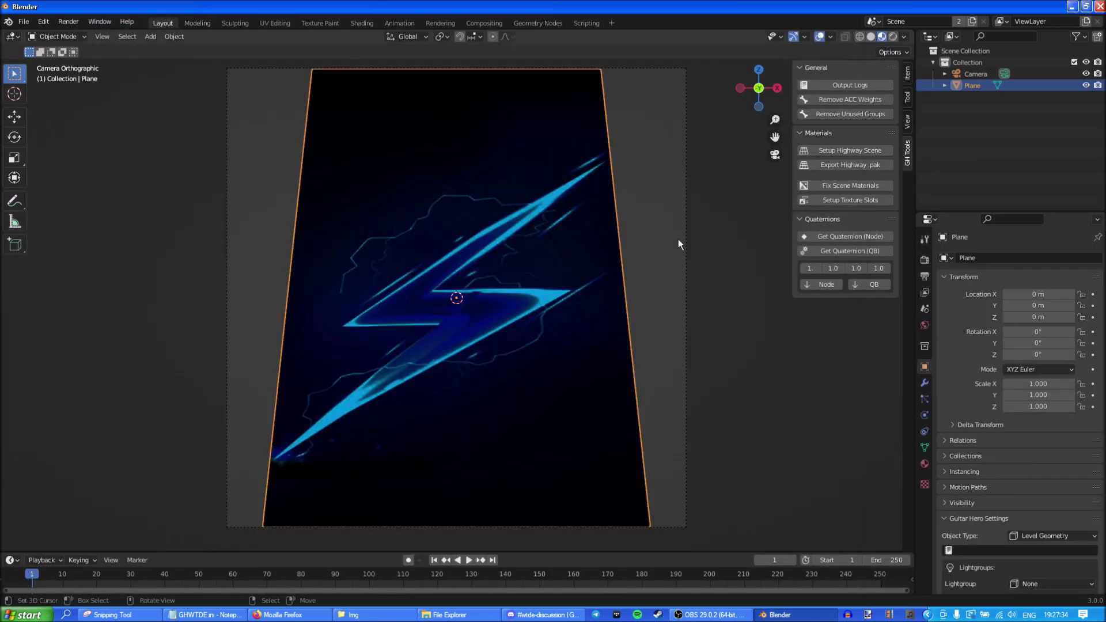
Step: In the highway .pak export browser, create and open a NeonSalamaHighway folder under MODS\Highways
left_click(826, 168)
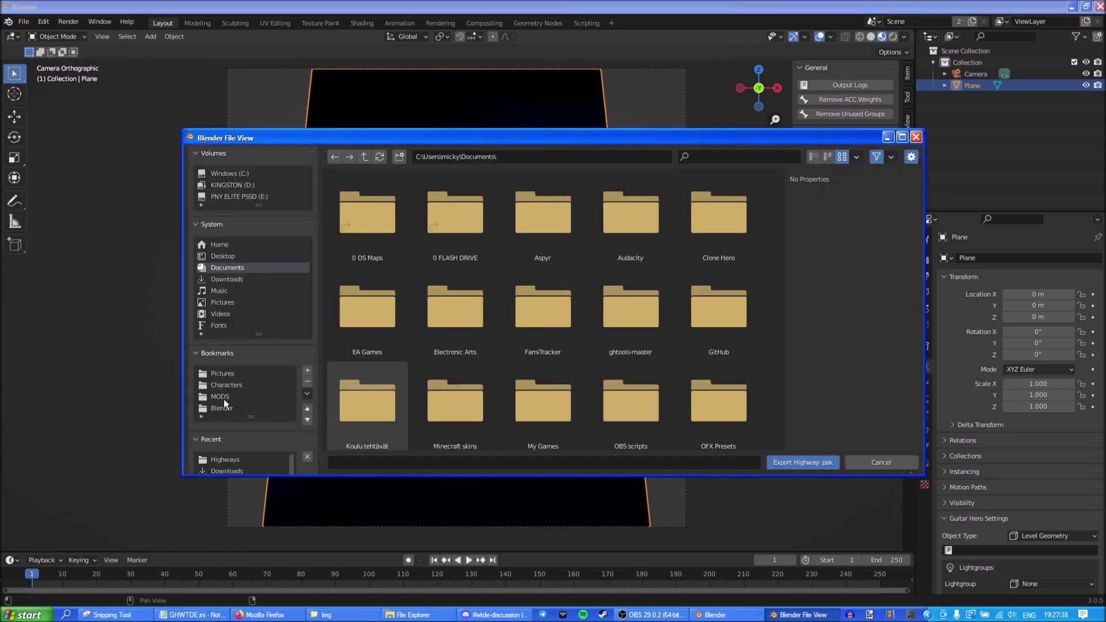
left_click(220, 396)
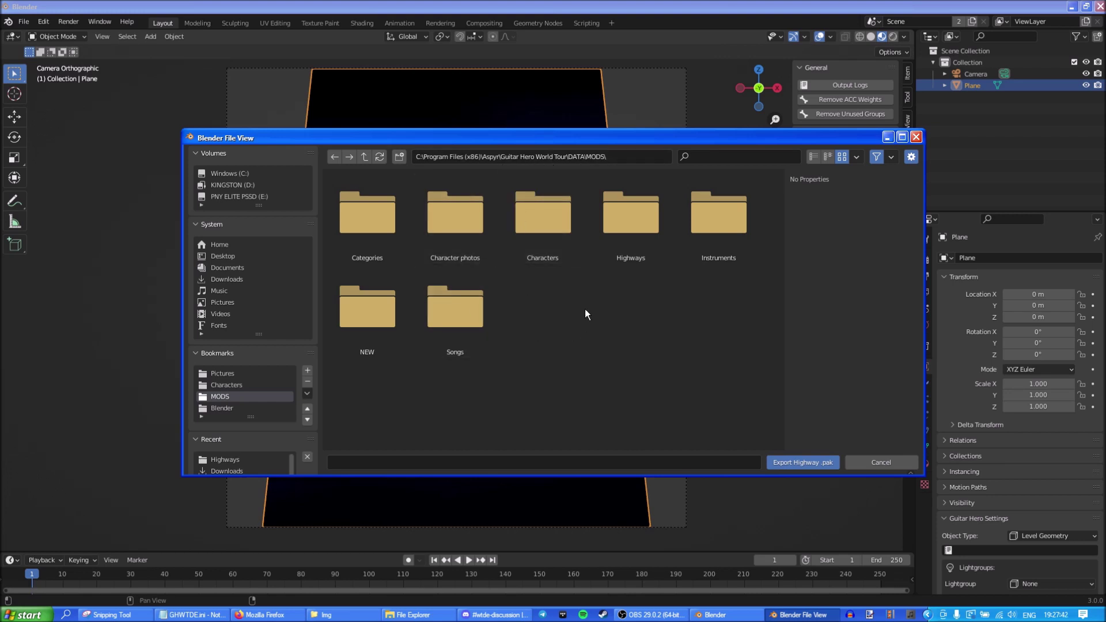
double_click(628, 247)
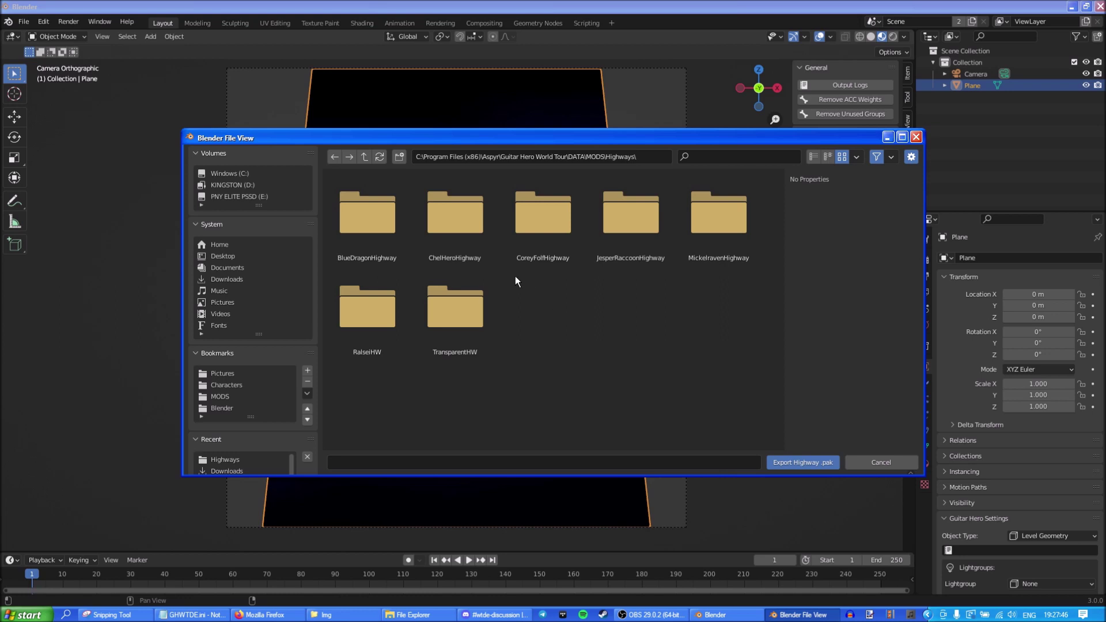
left_click(399, 156)
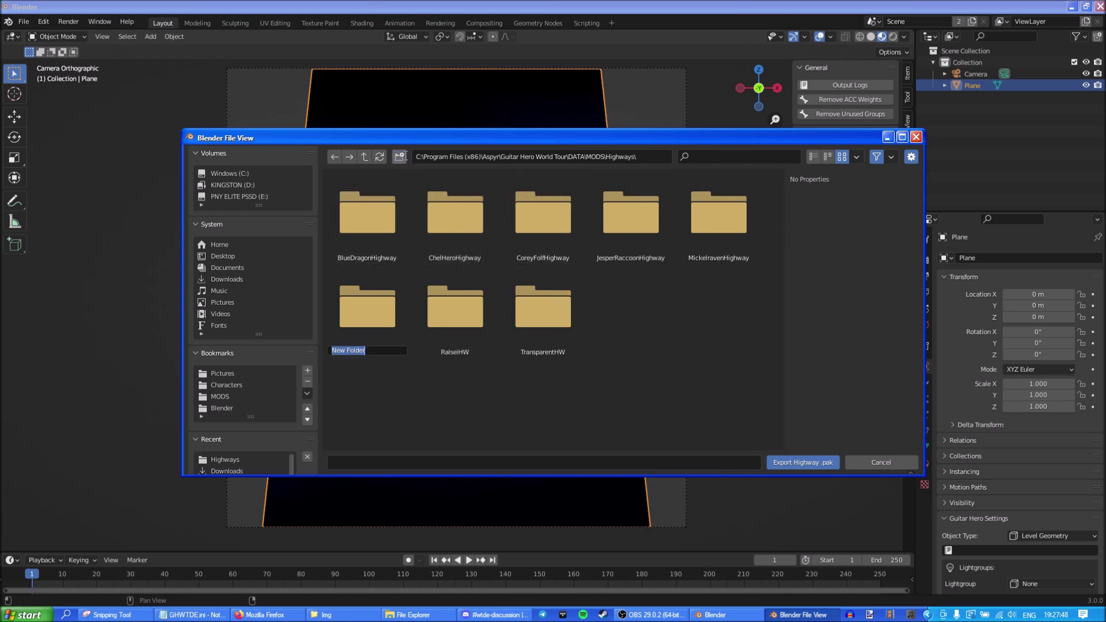
type("NeonSalamaHighway")
key("Return")
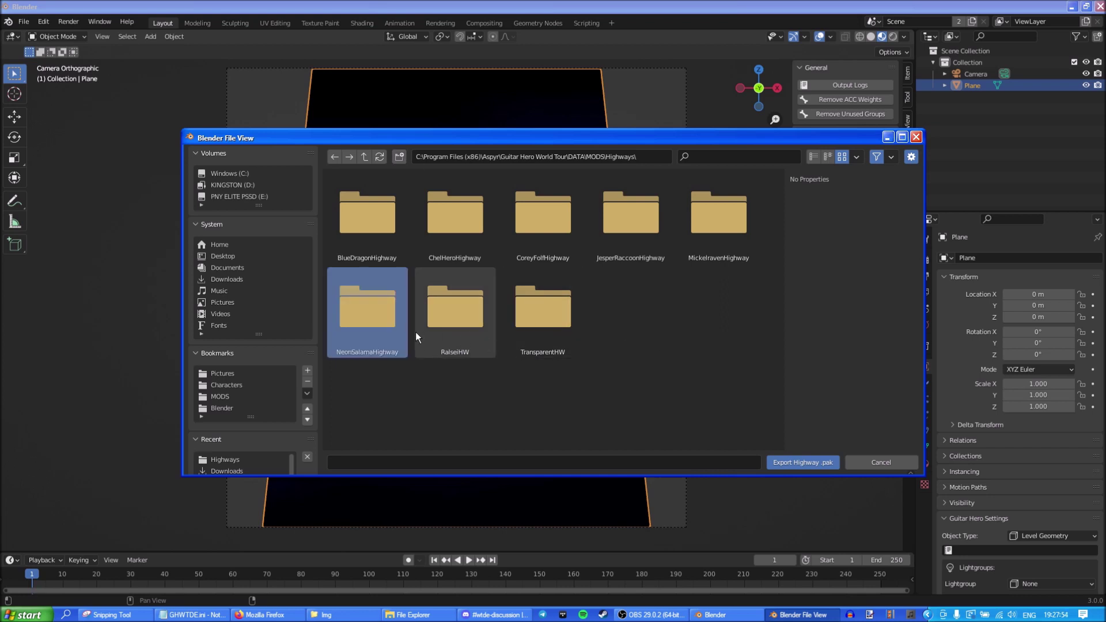
double_click(368, 308)
Step: Create and open a Content subfolder inside NeonSalamaHighway
left_click(398, 158)
type("Nor")
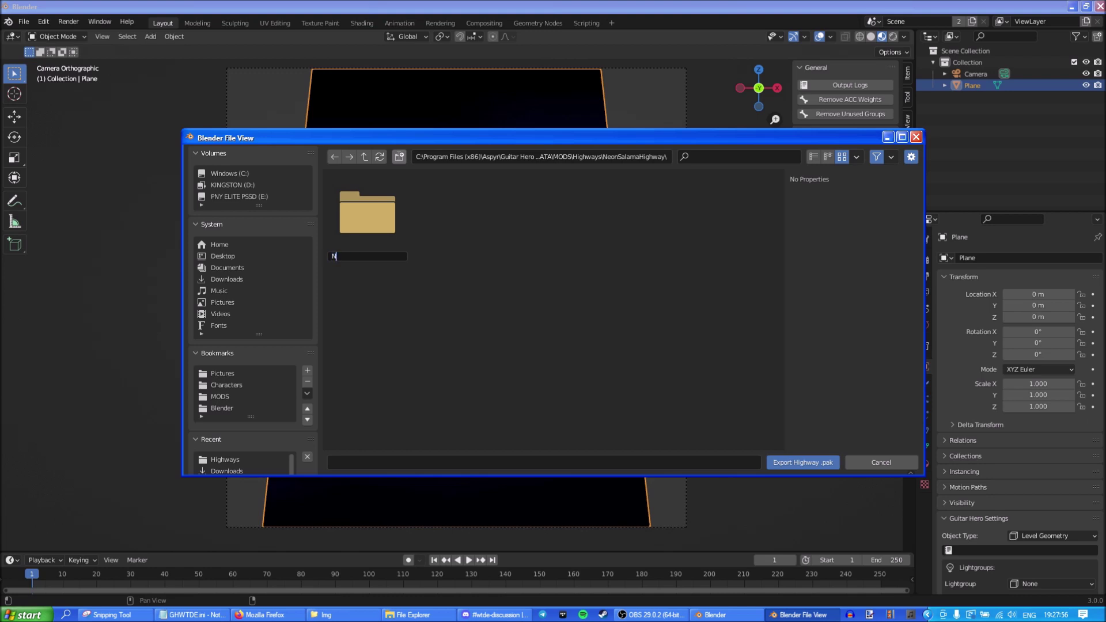
key("BackSpace")
key("BackSpace")
key("BackSpace")
type("Content")
key("Return")
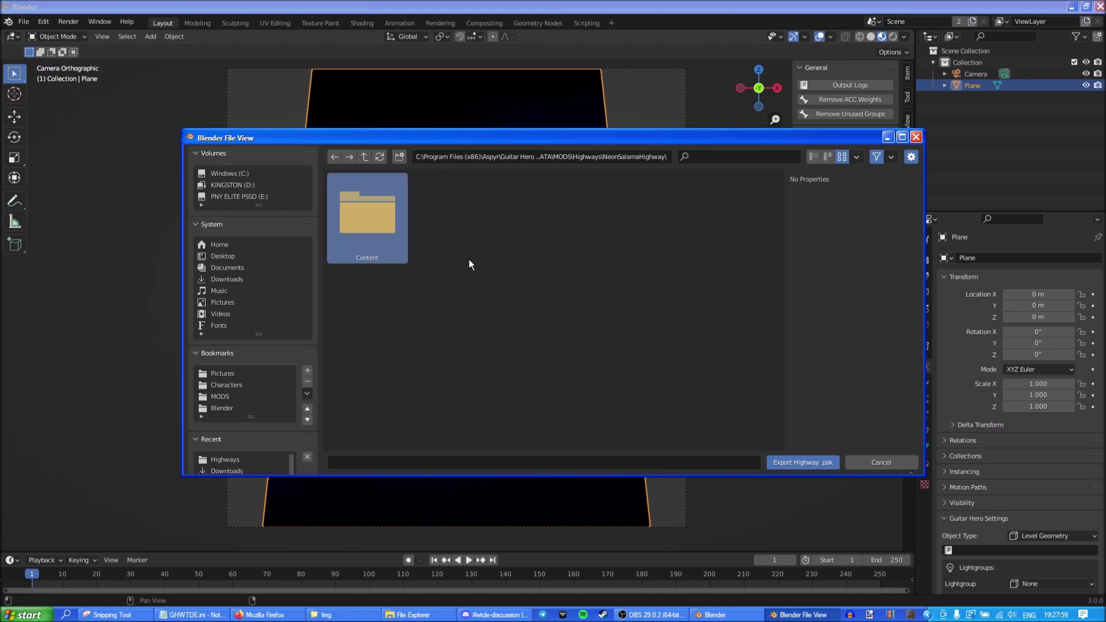
double_click(399, 229)
Step: Export the highway as neonsalama_hw.pak.xen into the Content folder
left_click(531, 462)
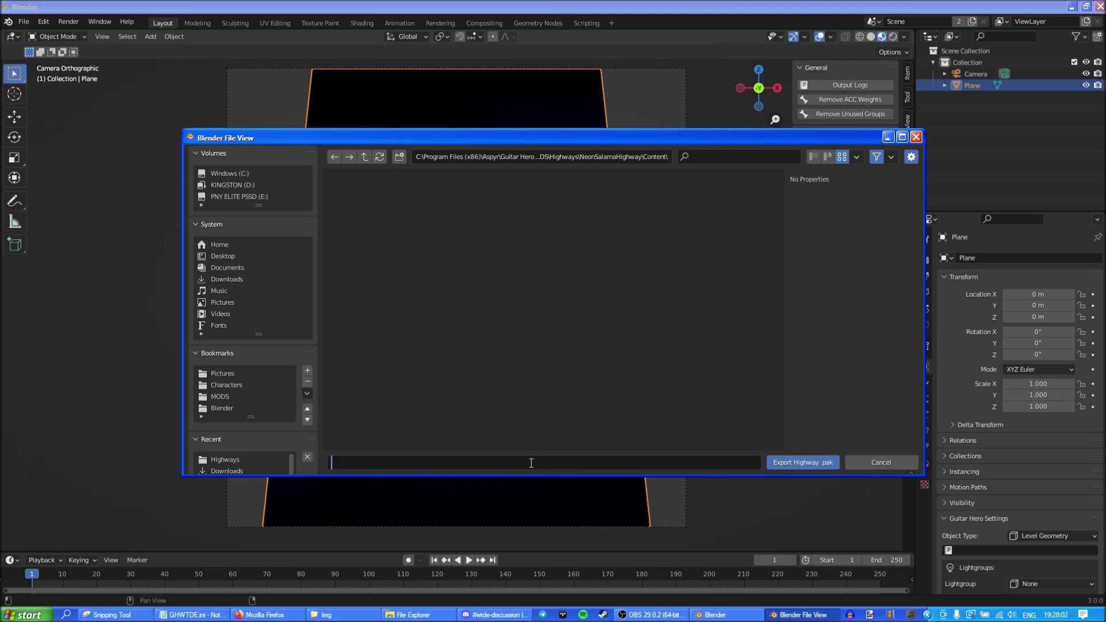
type("neonsalama_hw.pa")
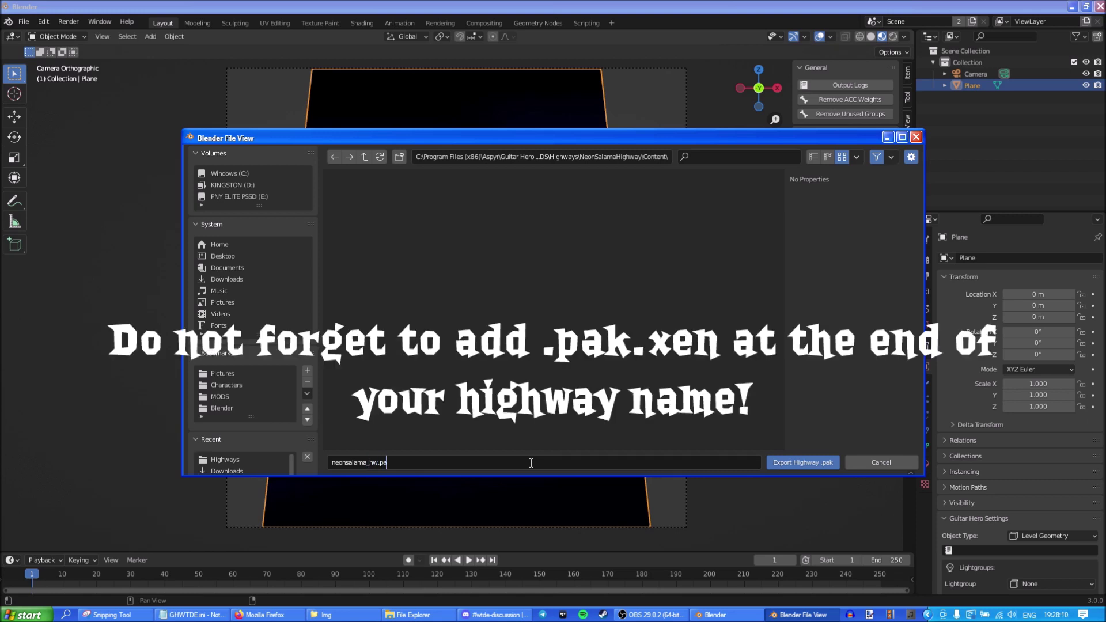
type("k.xen")
left_click(777, 465)
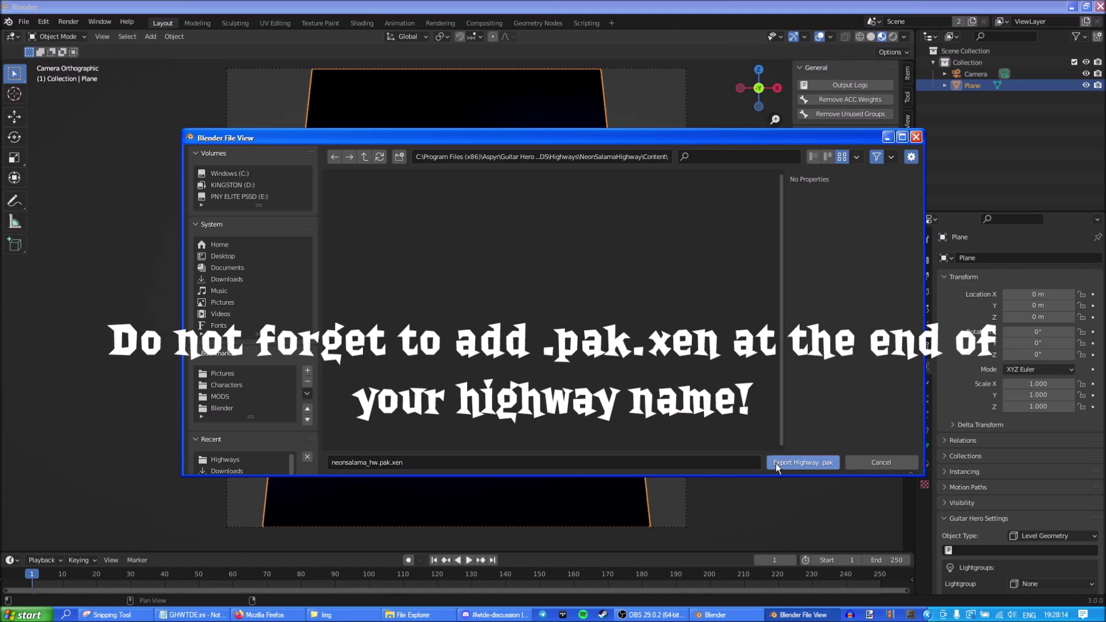
left_click(778, 464)
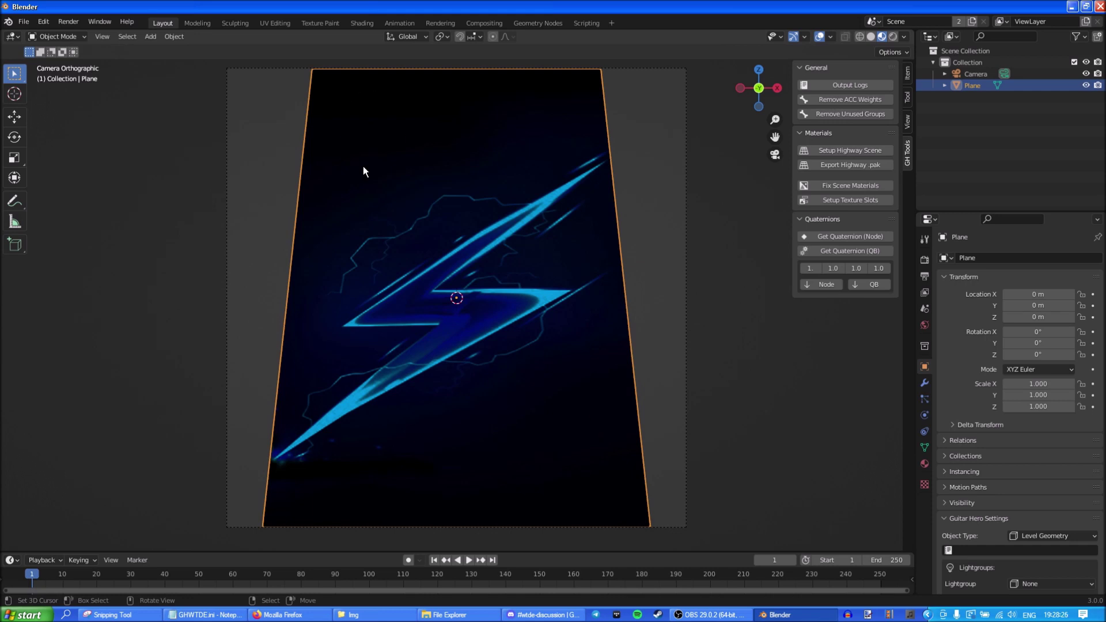
left_click(70, 24)
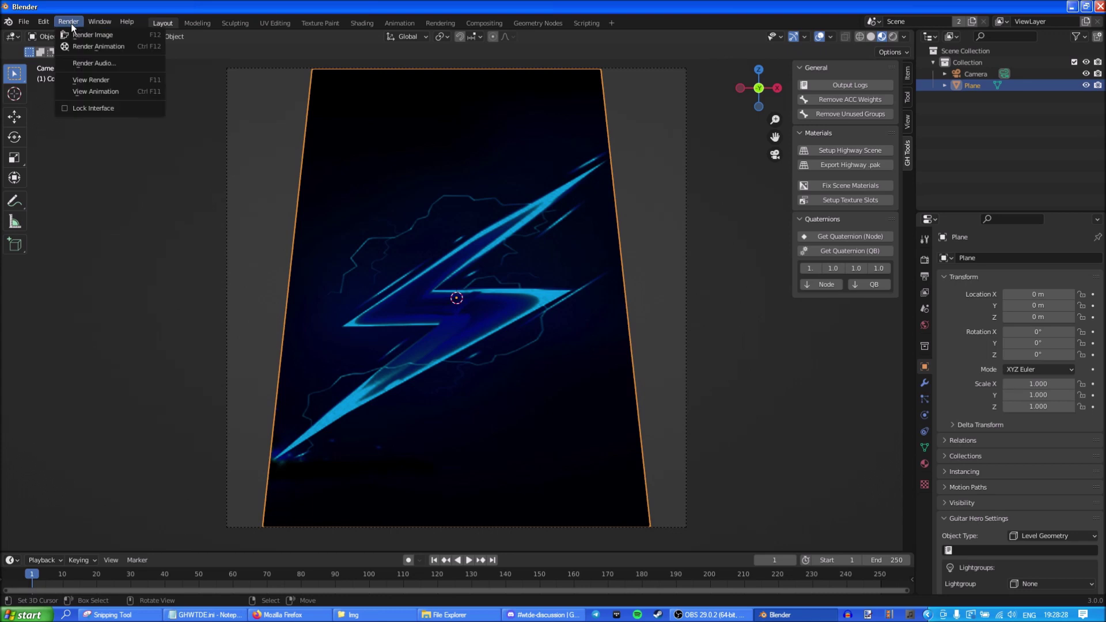
Step: Render the camera view and save it as an image in guitar-hero-sdk-master\Assets\Img
left_click(77, 35)
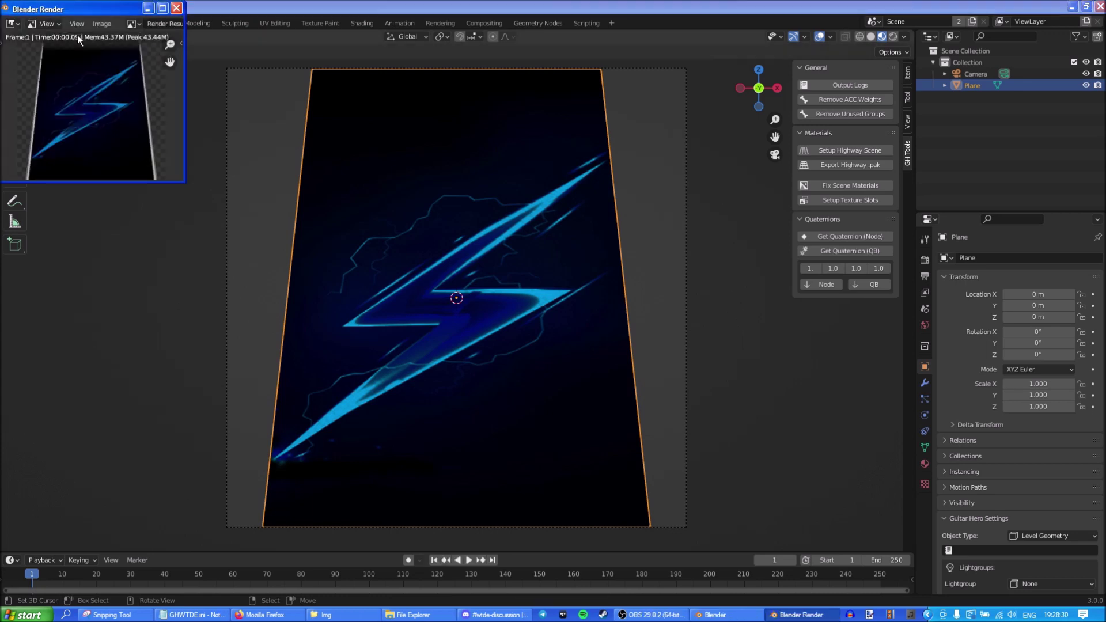
left_click(96, 24)
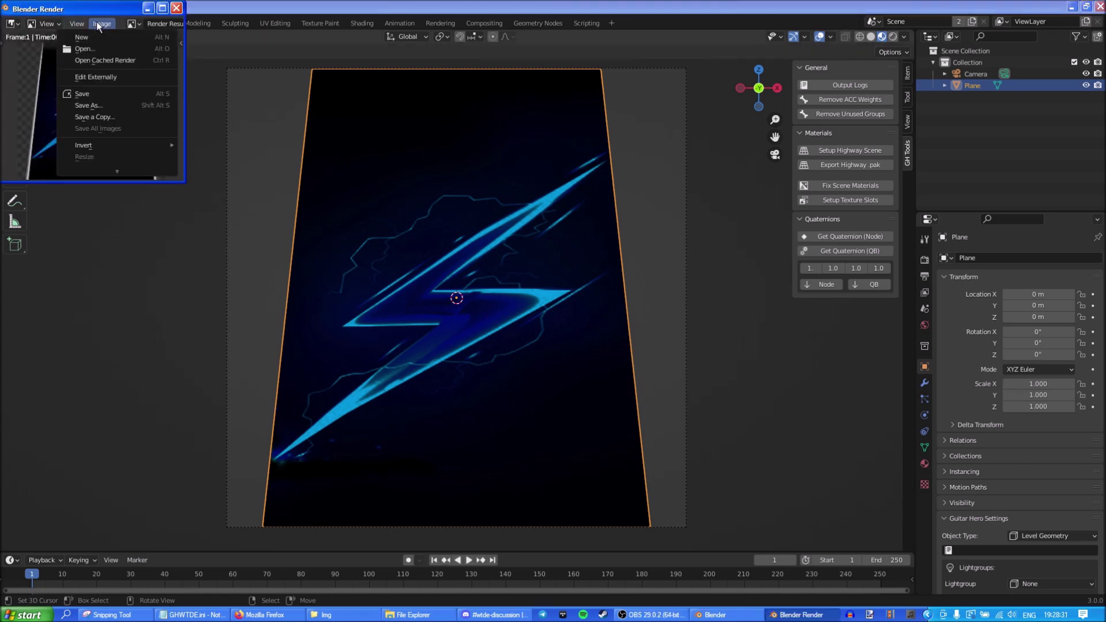
left_click(95, 104)
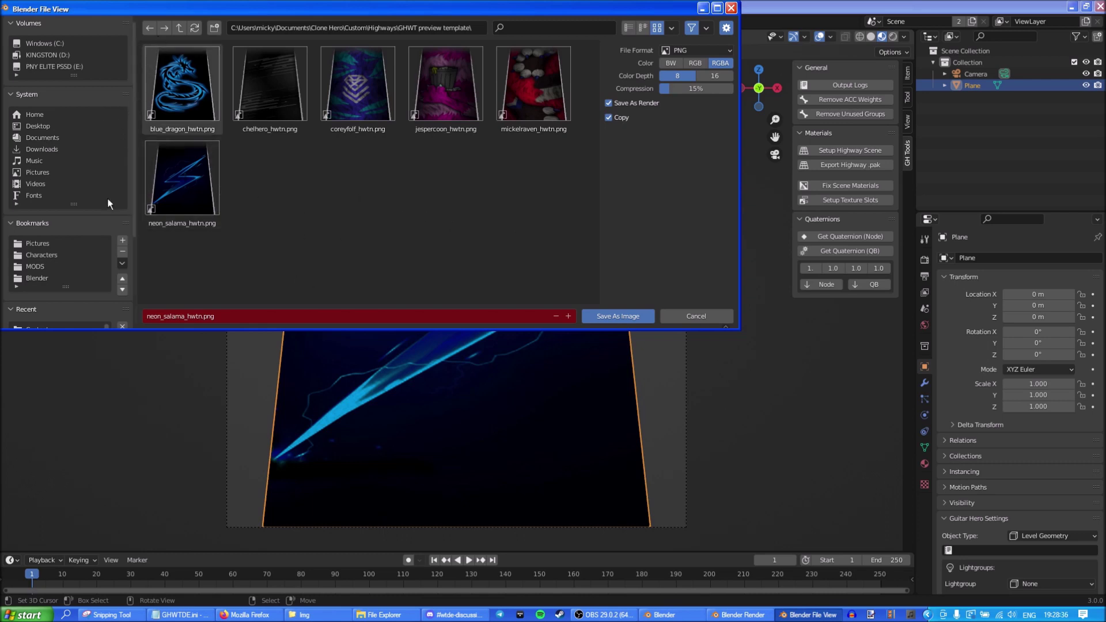
left_click(36, 266)
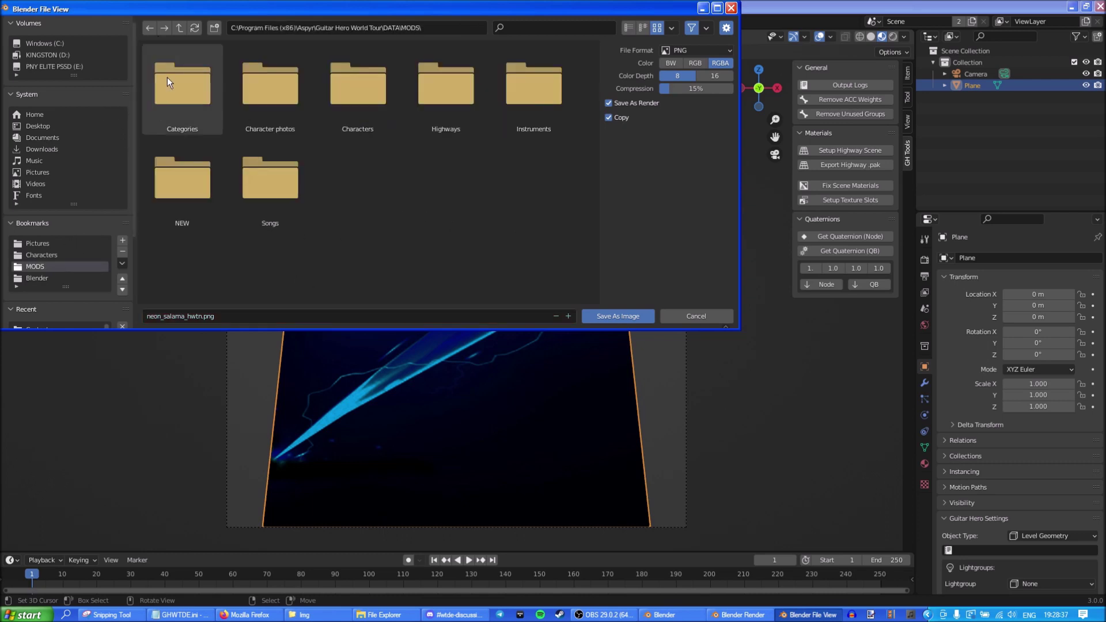
left_click(176, 33)
left_click(177, 34)
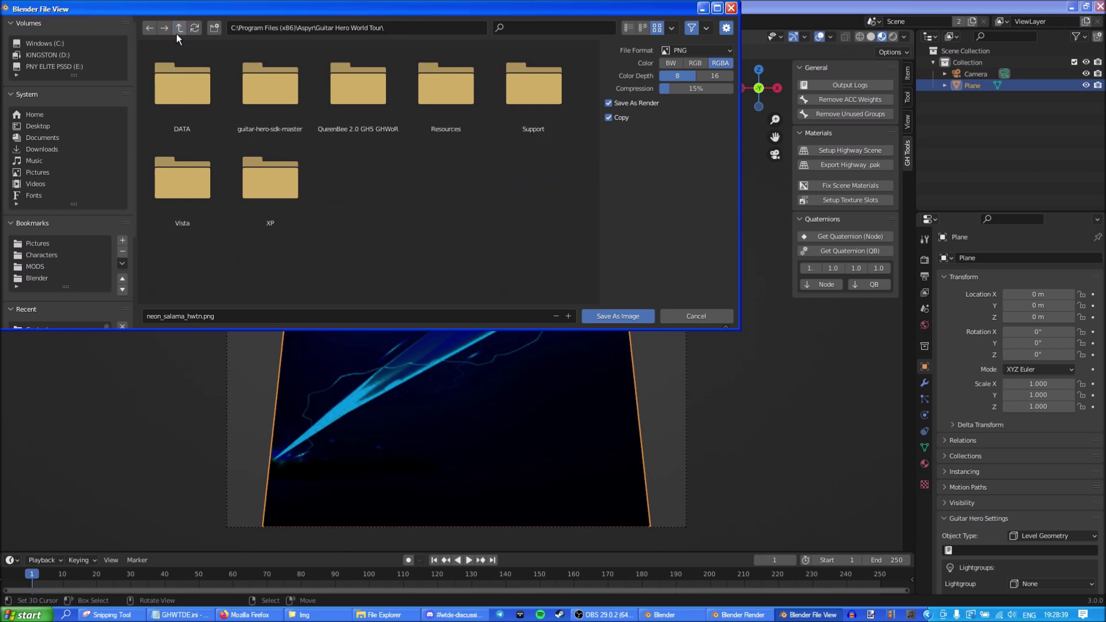
double_click(242, 92)
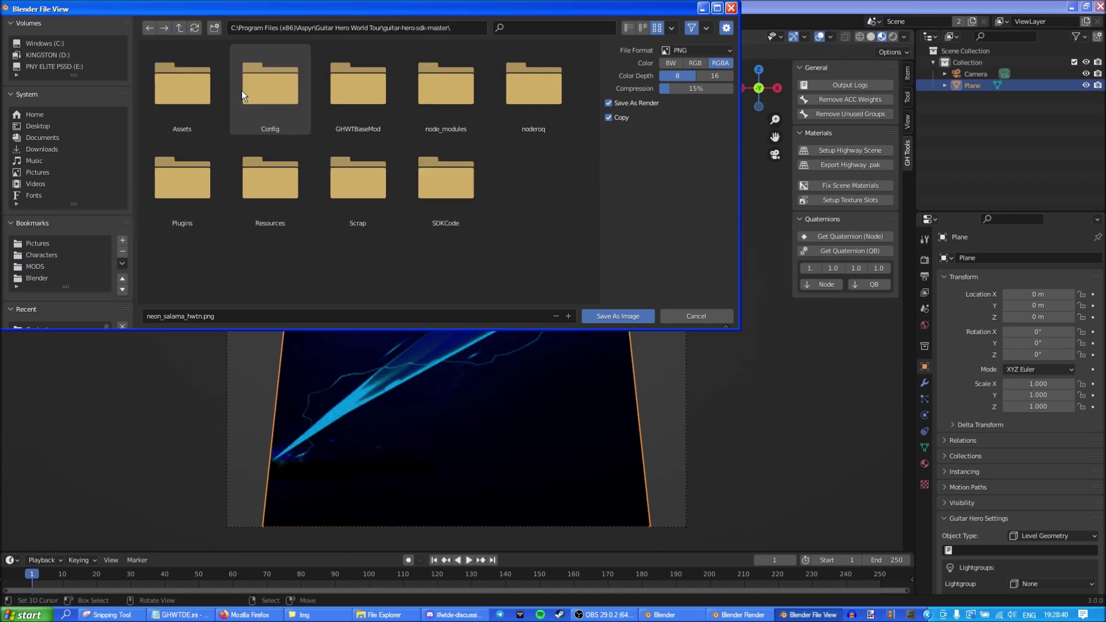
double_click(204, 100)
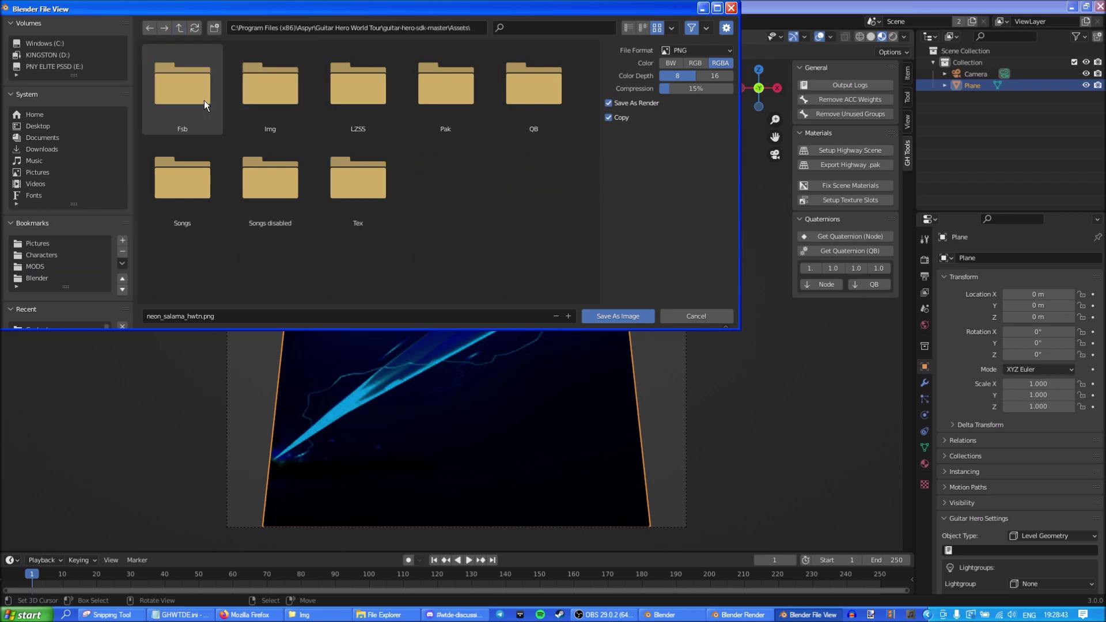
double_click(244, 101)
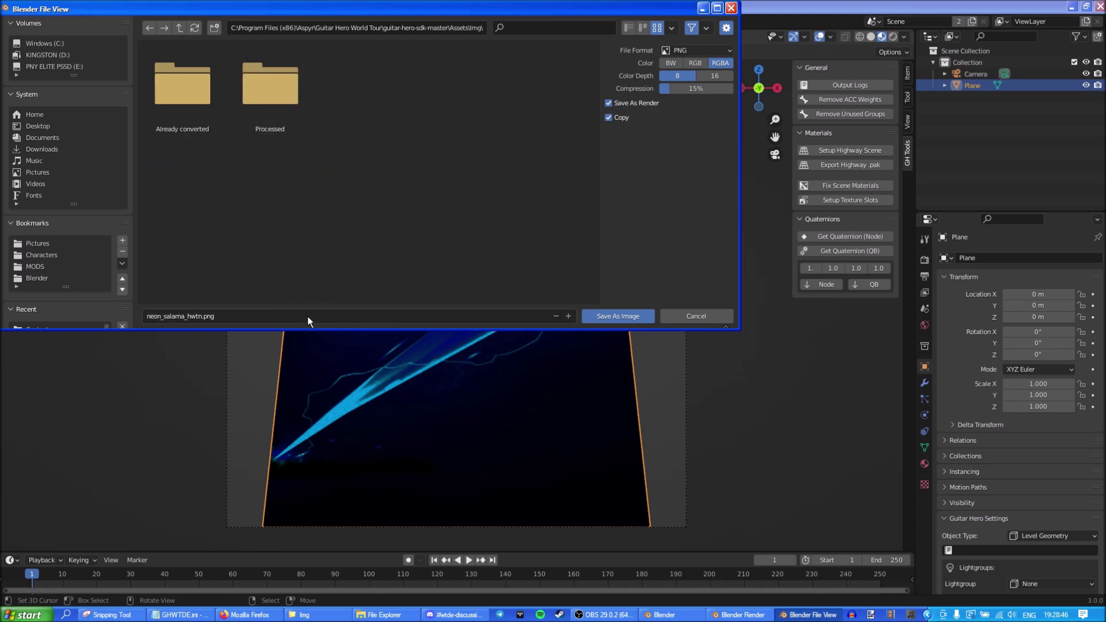
Step: Save the render as neonsalama_hwtn.png and close the render window
left_click(165, 314)
left_click(165, 315)
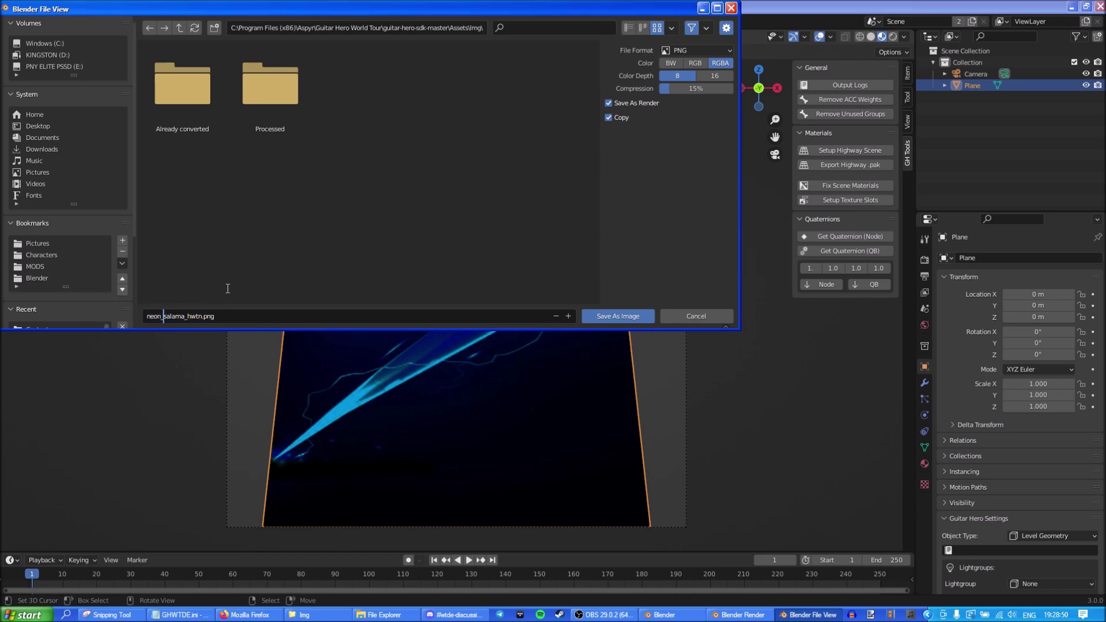
key("BackSpace")
left_click(231, 287)
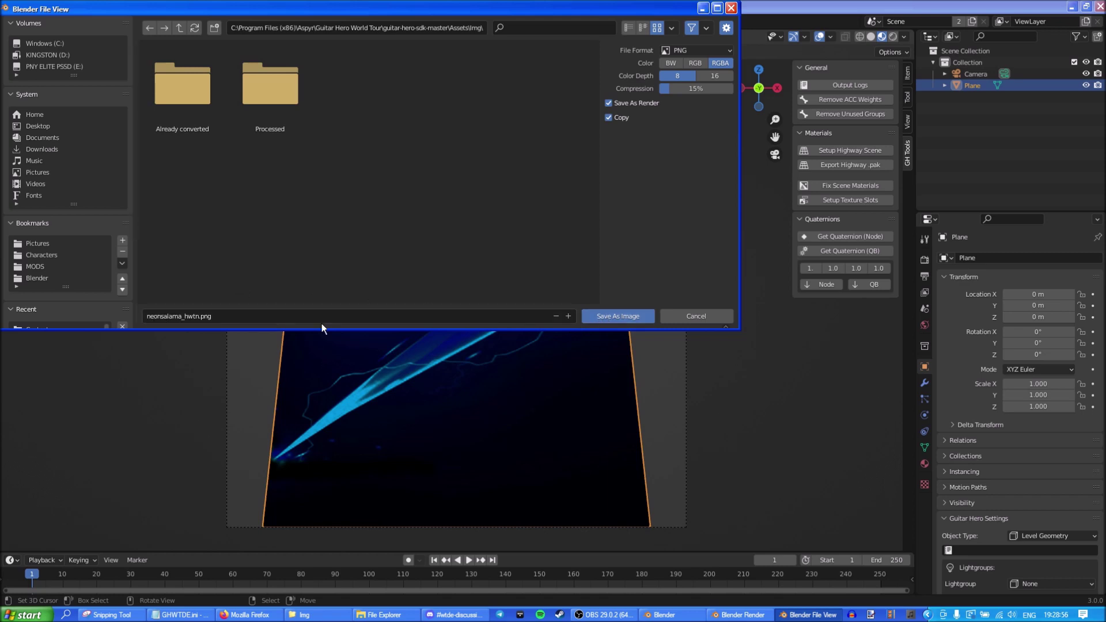
left_click(614, 315)
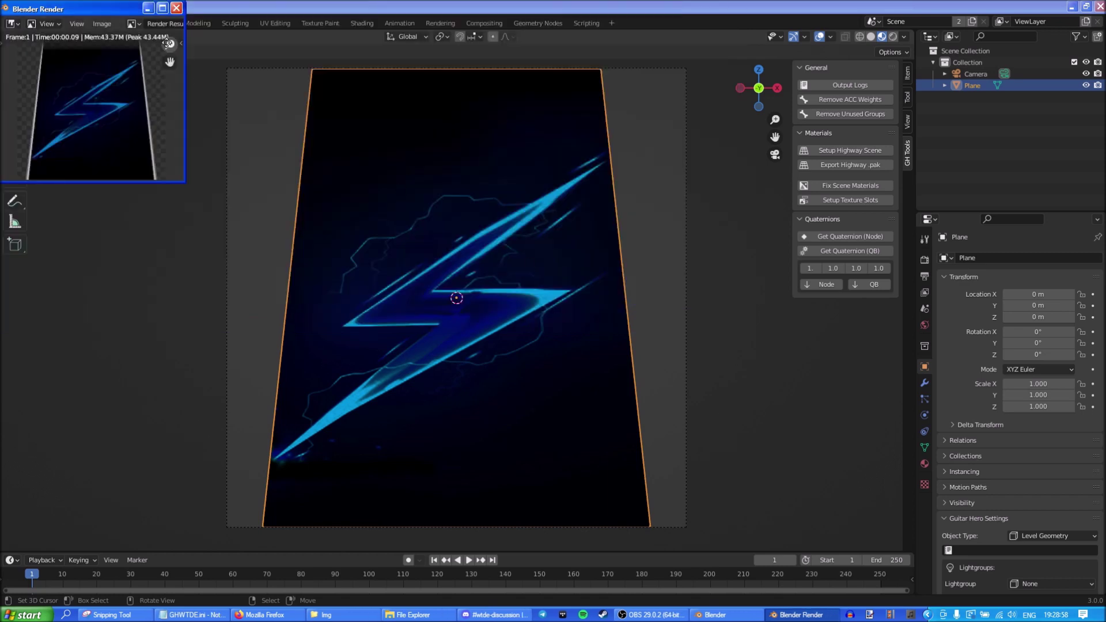
left_click(176, 7)
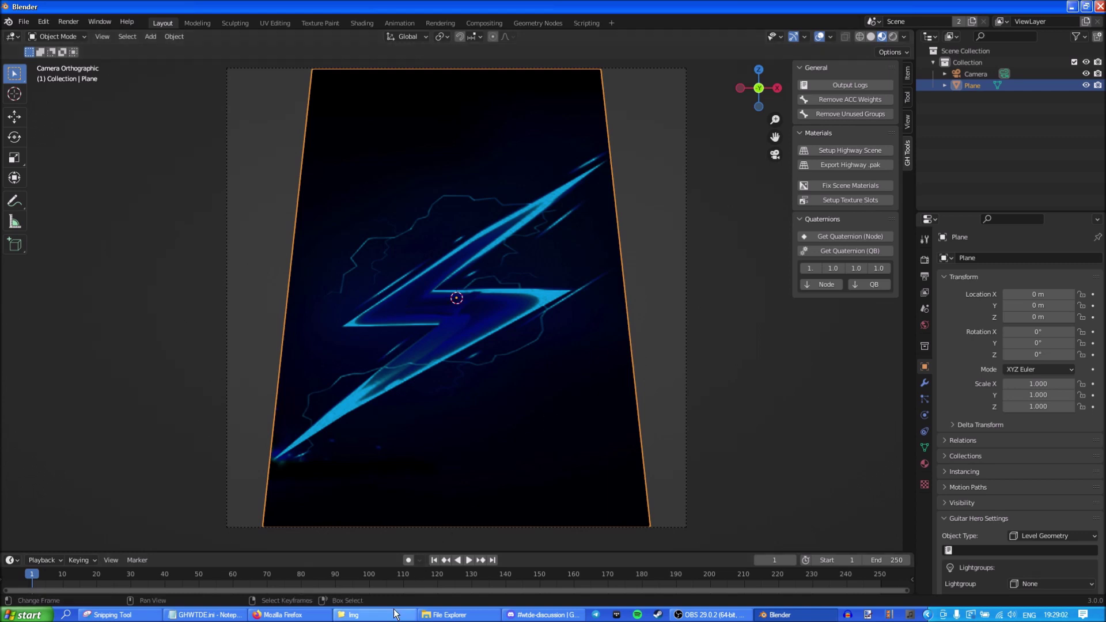
Step: Launch sdk.bat from the guitar-hero-sdk-master folder
left_click(375, 614)
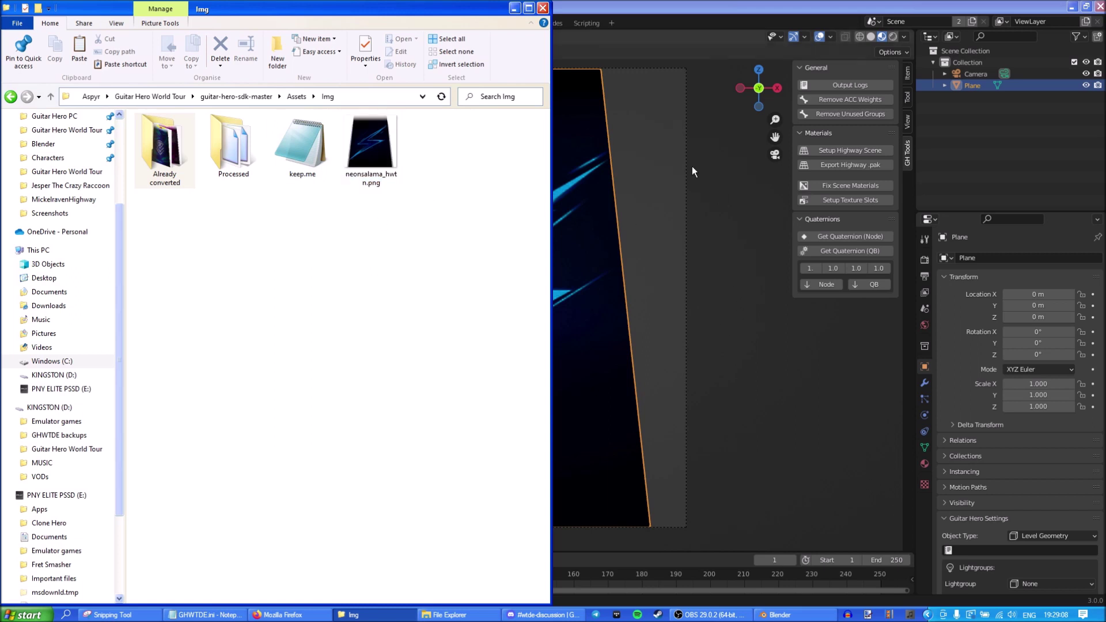
left_click(242, 167)
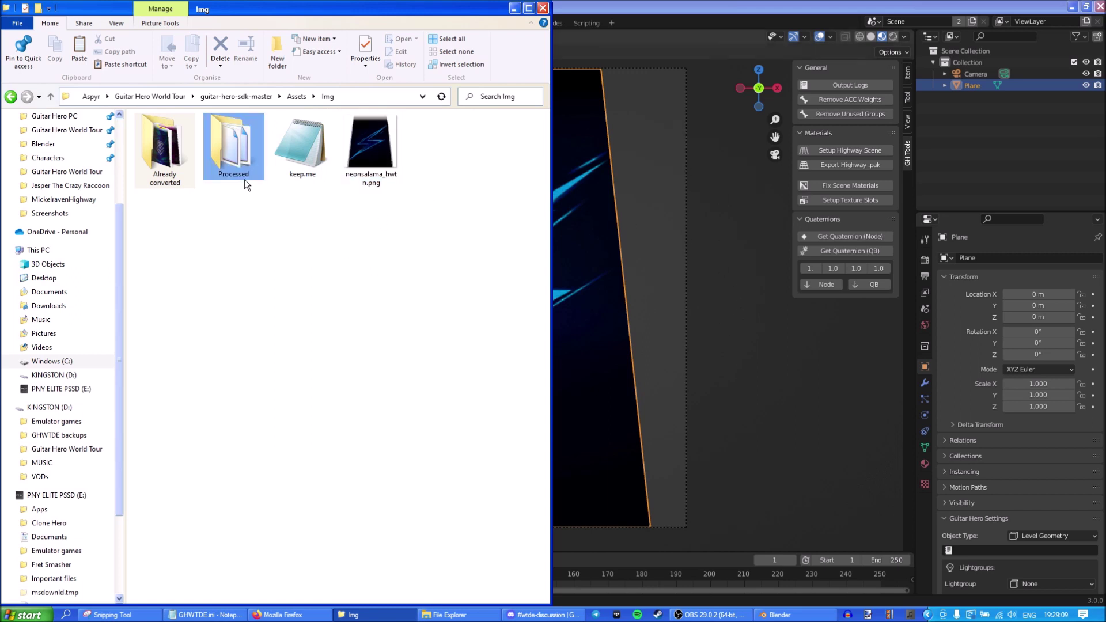
left_click(240, 98)
left_click(197, 303)
double_click(197, 303)
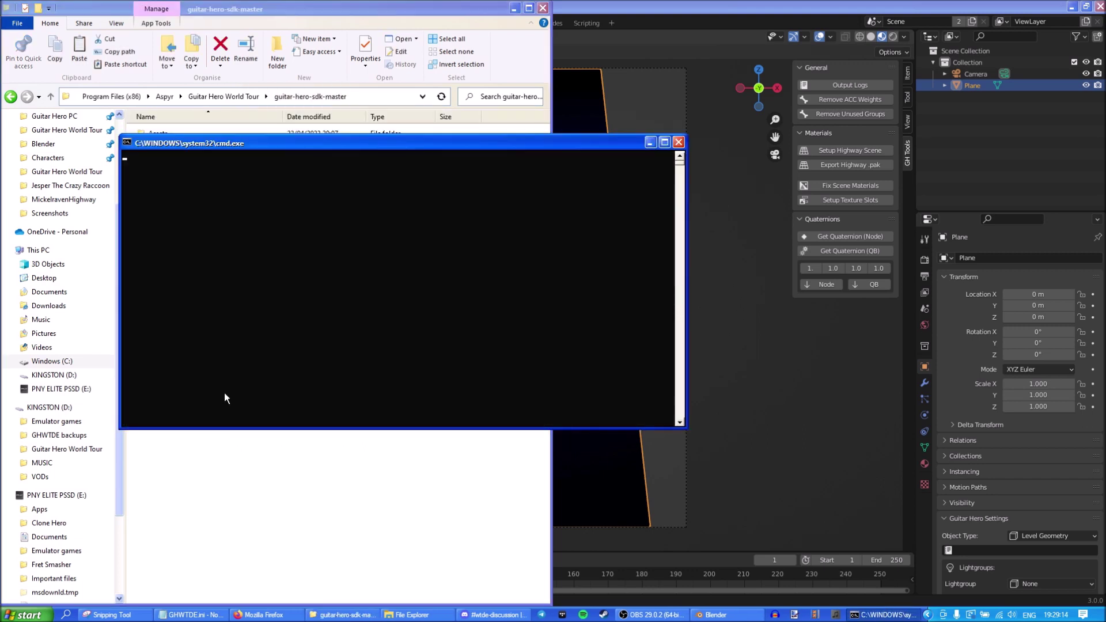
Step: Convert neonsalama_hwtn.png to IMG (Raw) via the SDK Assets menu, then close the console
key("Return")
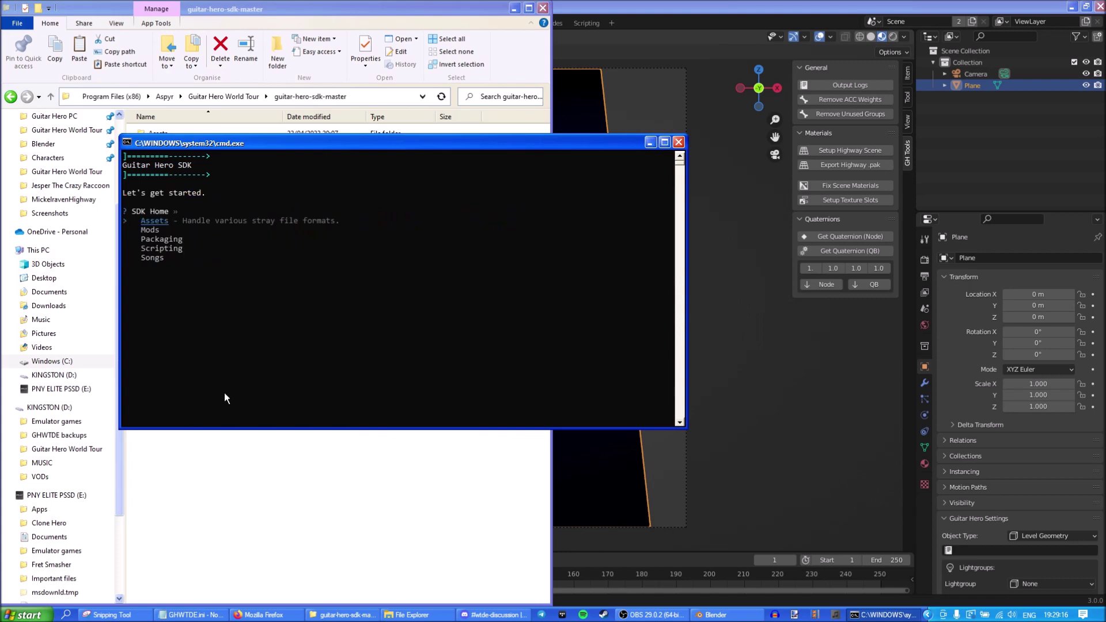
key("Return")
key("Down")
key("Down")
key("Return")
key("Down")
key("Down")
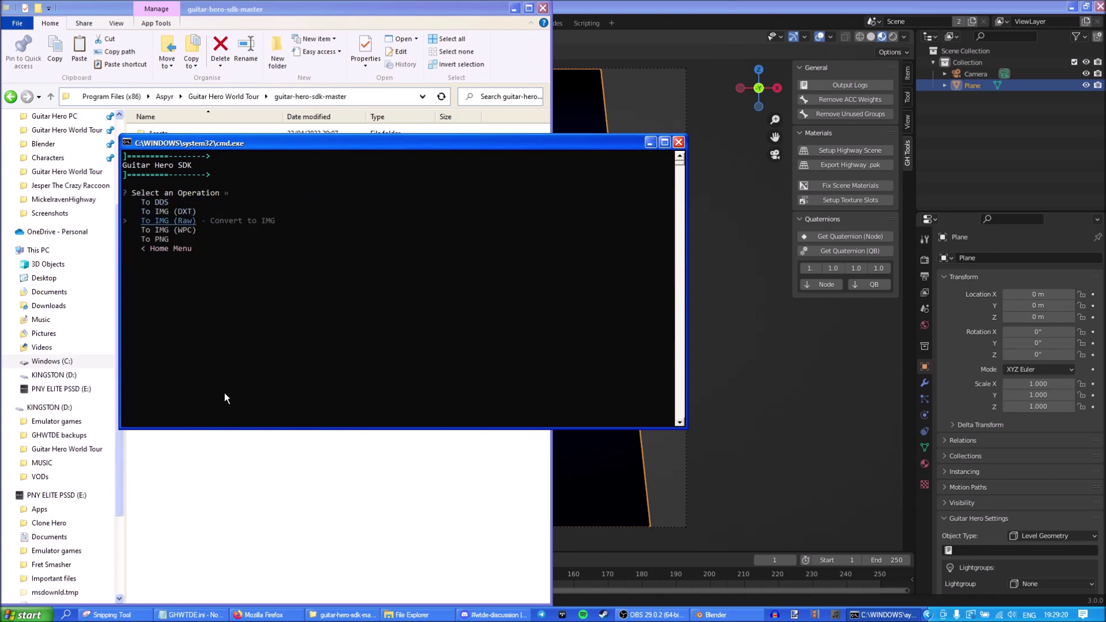
key("Return")
key("Down")
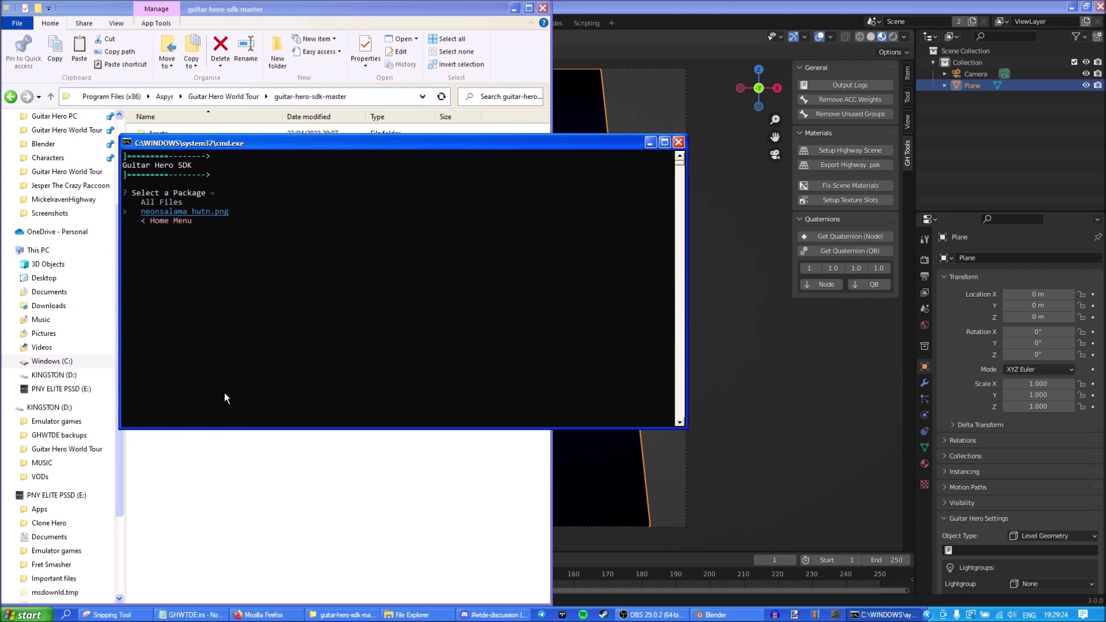
key("Return")
key("Return")
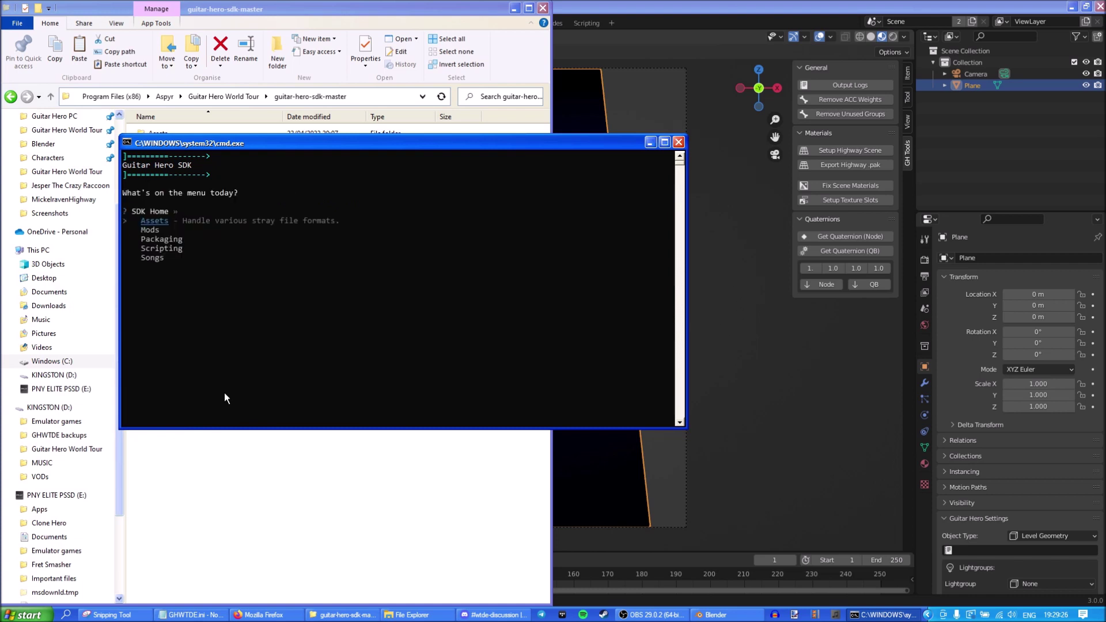
left_click(678, 142)
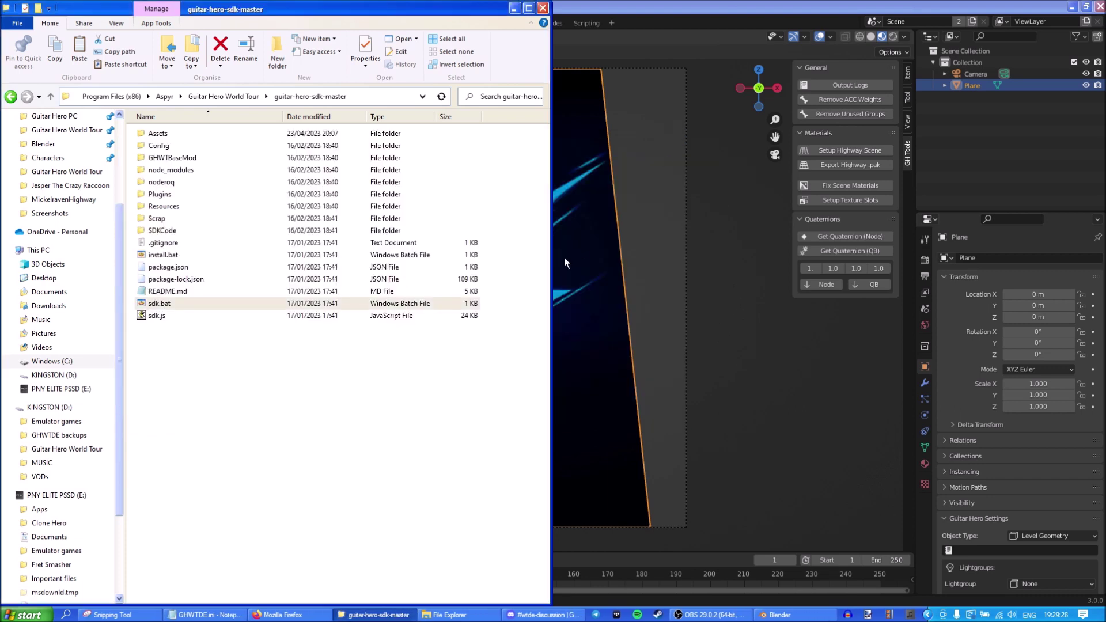
Step: Browse to Assets\Img\Processed to find the converted images
double_click(230, 130)
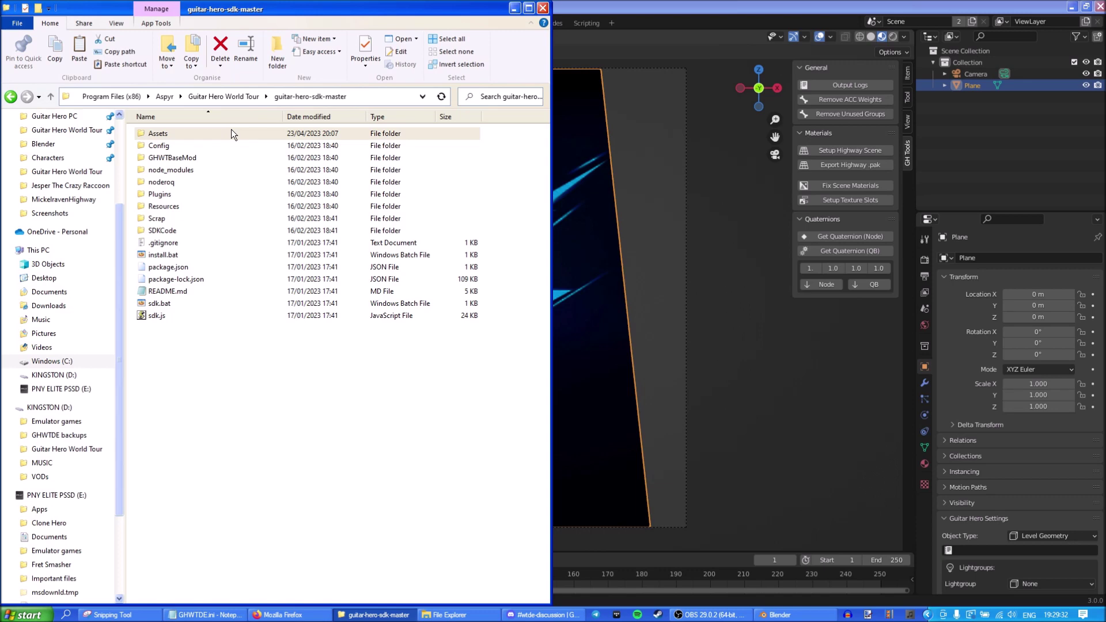
double_click(214, 142)
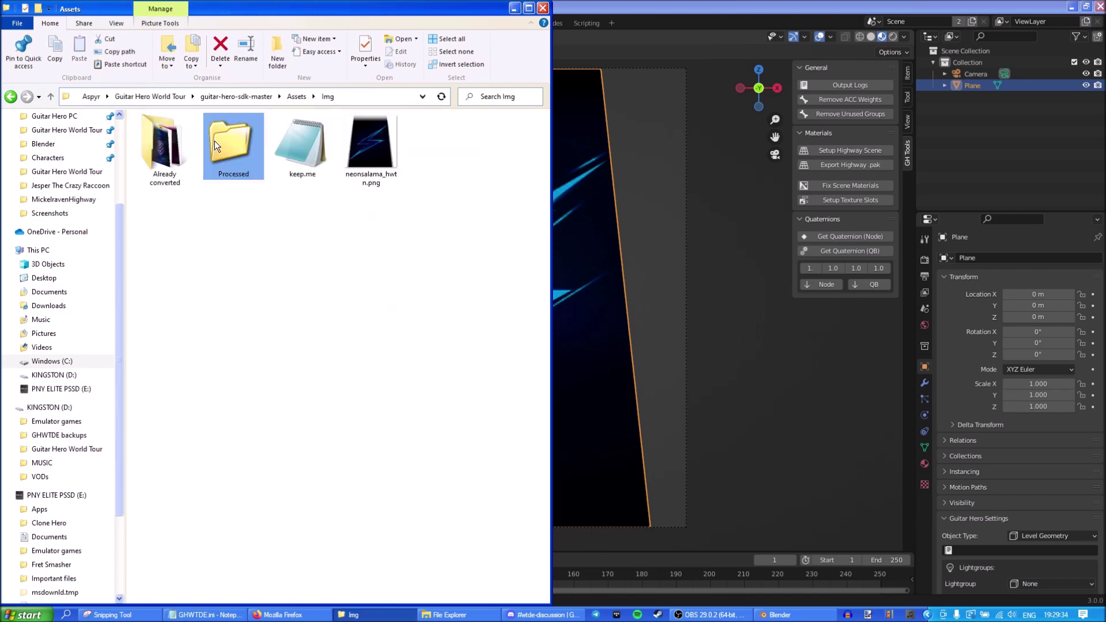
double_click(214, 141)
scroll(221, 288, "down", 15)
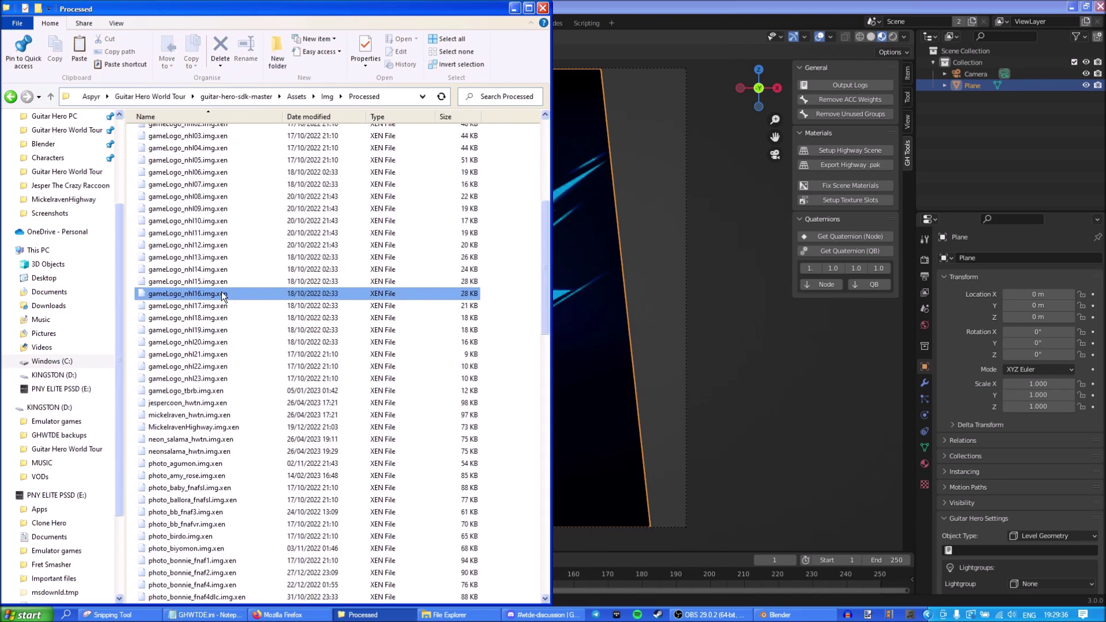
scroll(221, 281, "up", 1)
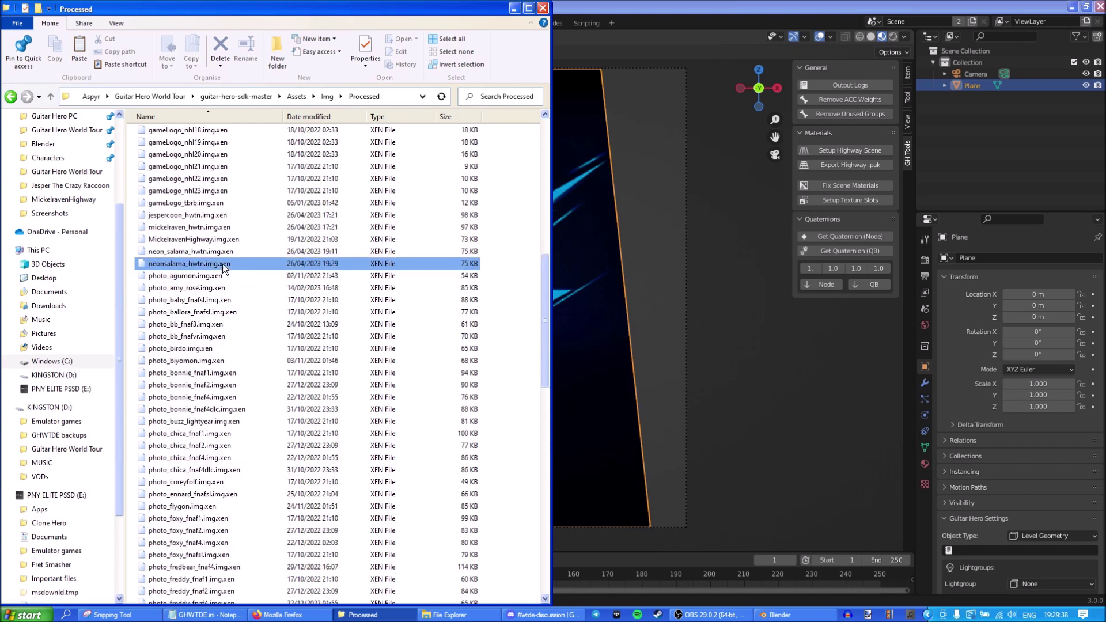
Step: Copy neonsalama_hwtn.img.xen and open a second Explorer window on Guitar Hero World Tour
left_click(230, 264)
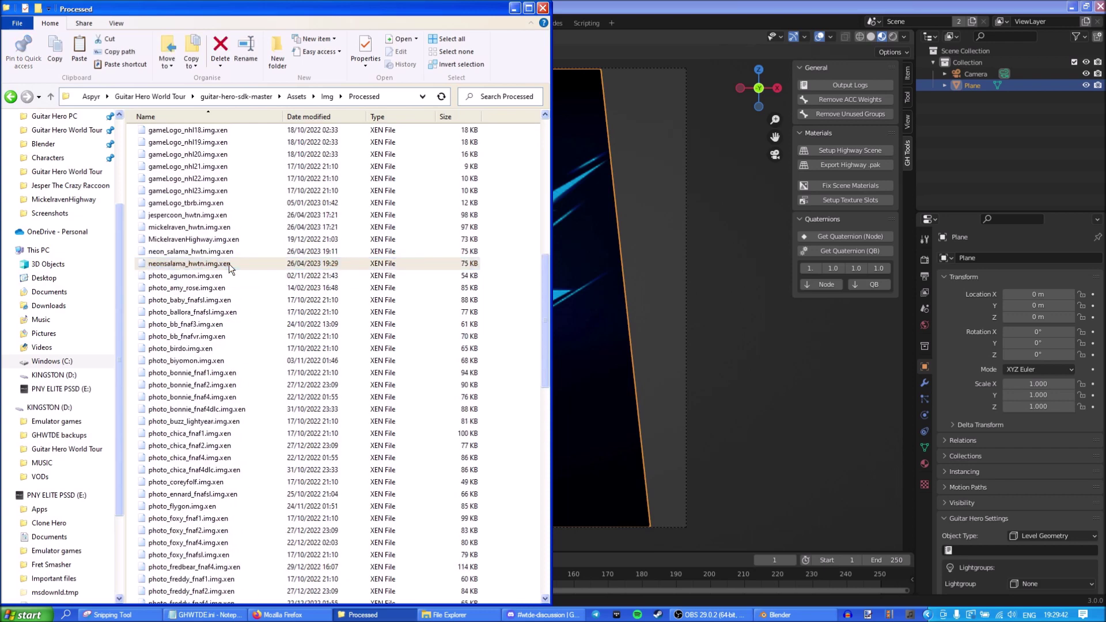
right_click(229, 264)
left_click(263, 383)
left_click(274, 396)
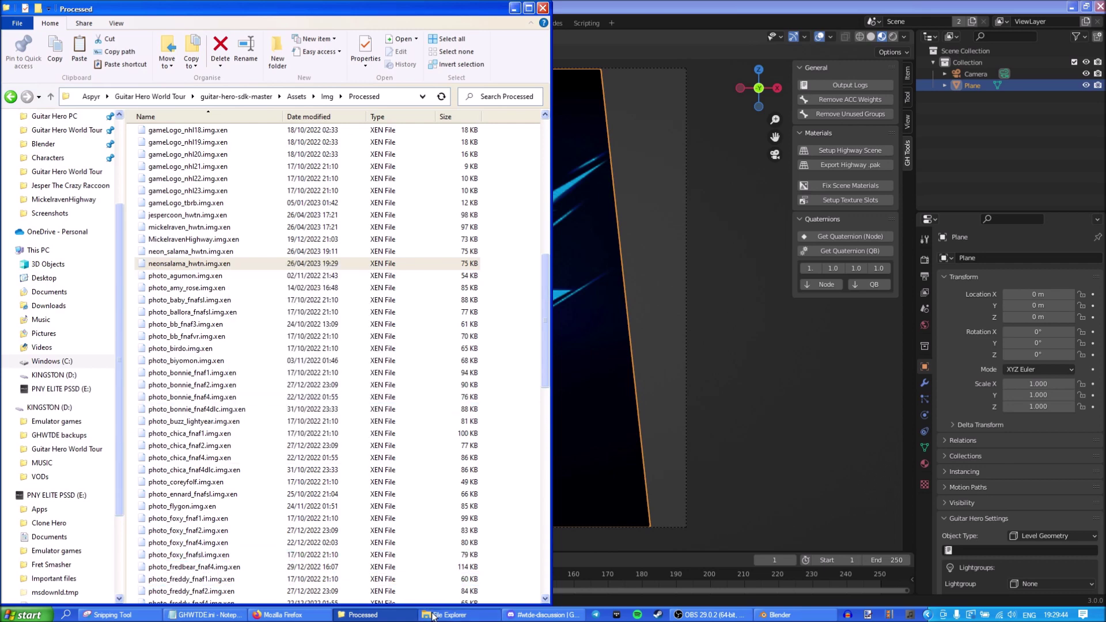
left_click(450, 614)
left_click(609, 263)
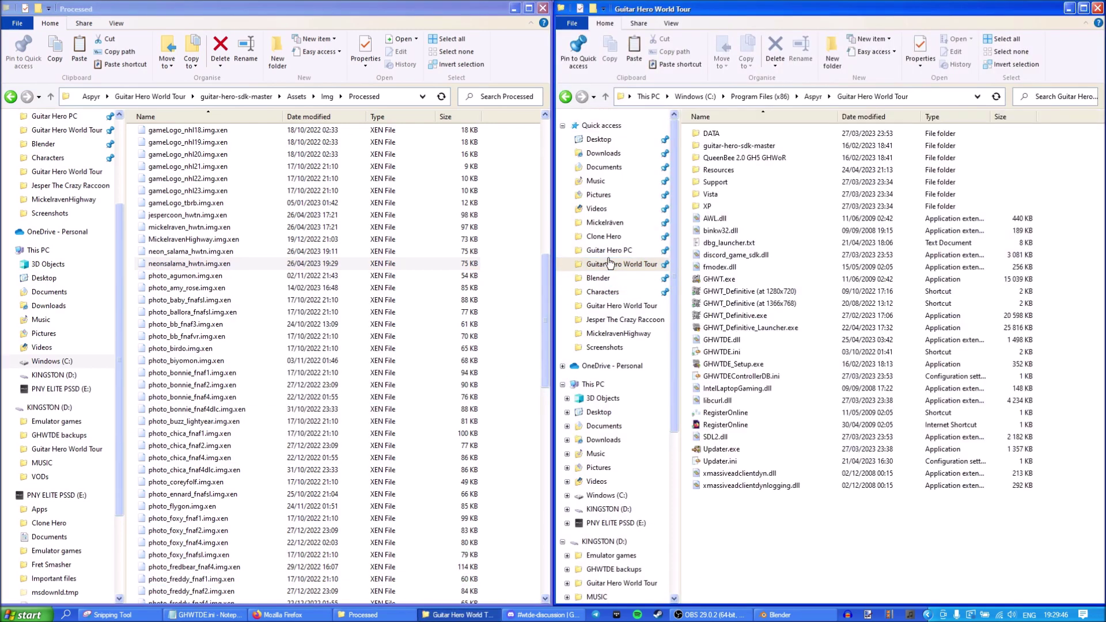
Step: Paste the thumbnail into DATA\MODS\Highways\NeonSalamaHighway\Content
double_click(727, 131)
double_click(731, 230)
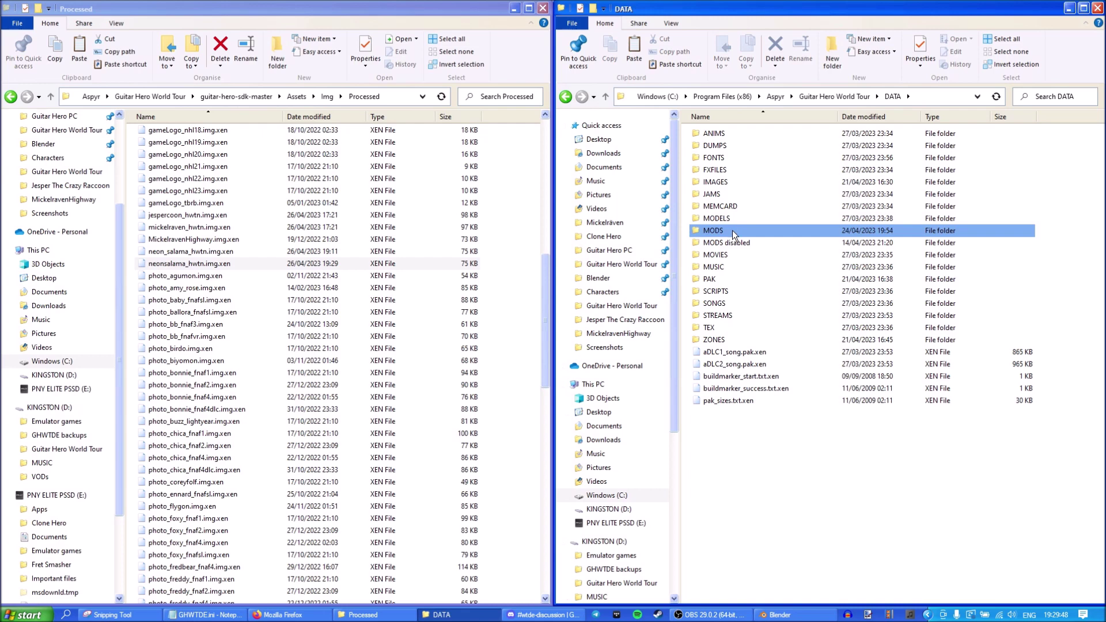
double_click(728, 154)
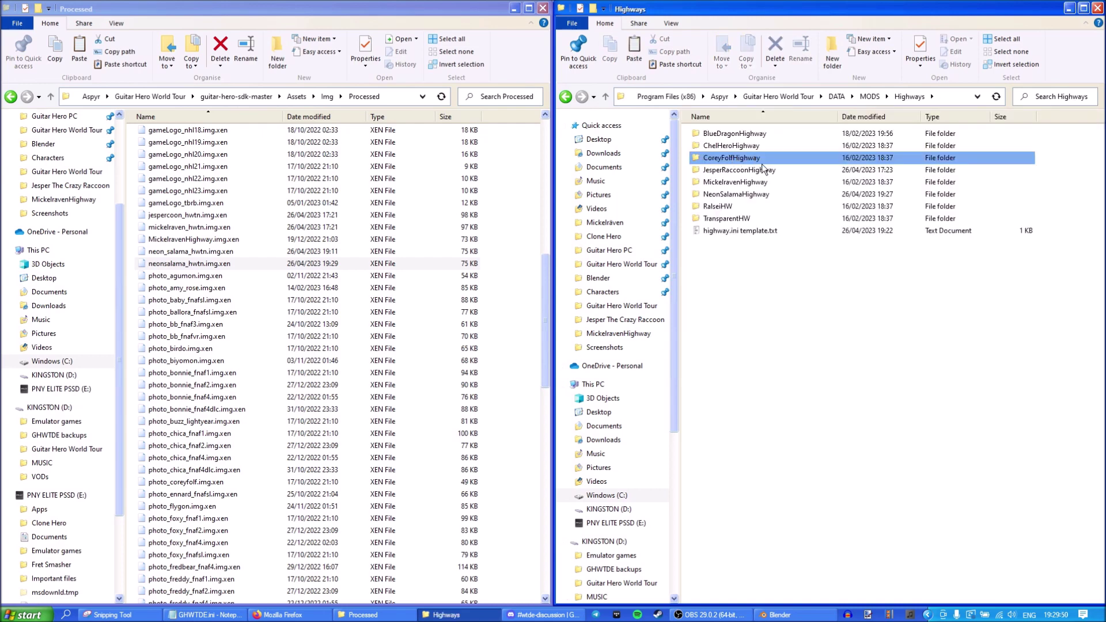
double_click(773, 193)
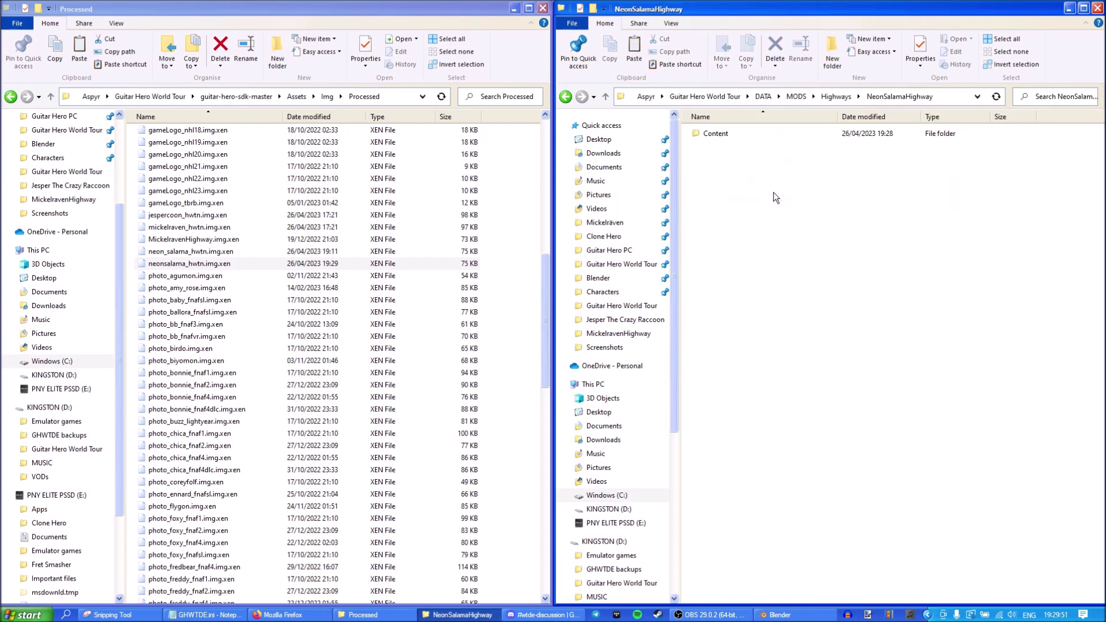
left_click(744, 136)
double_click(744, 136)
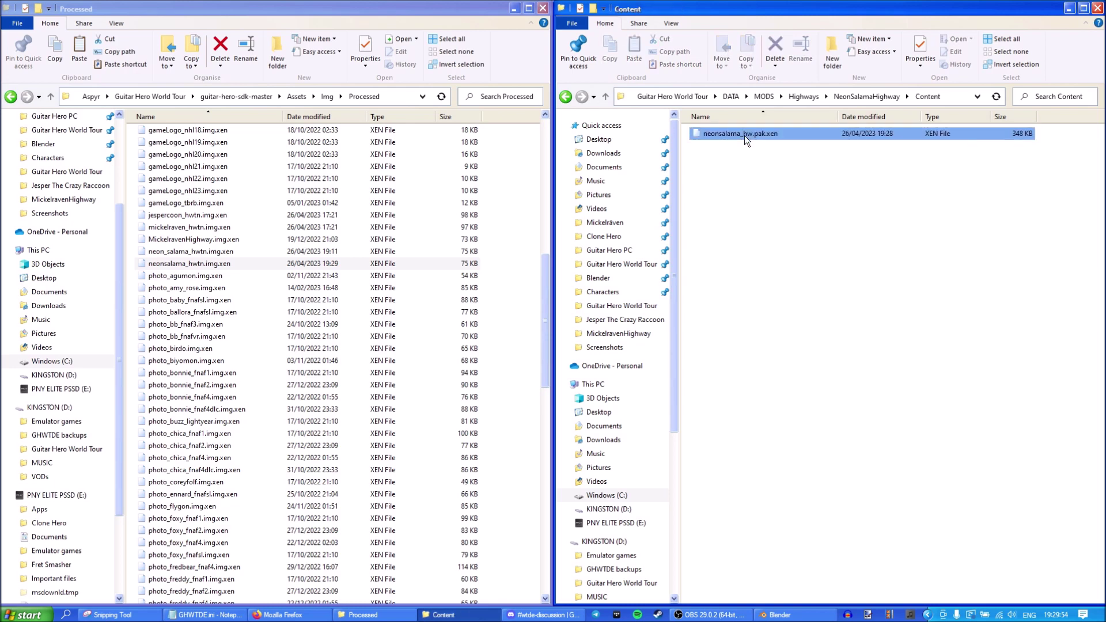
key("ctrl+v")
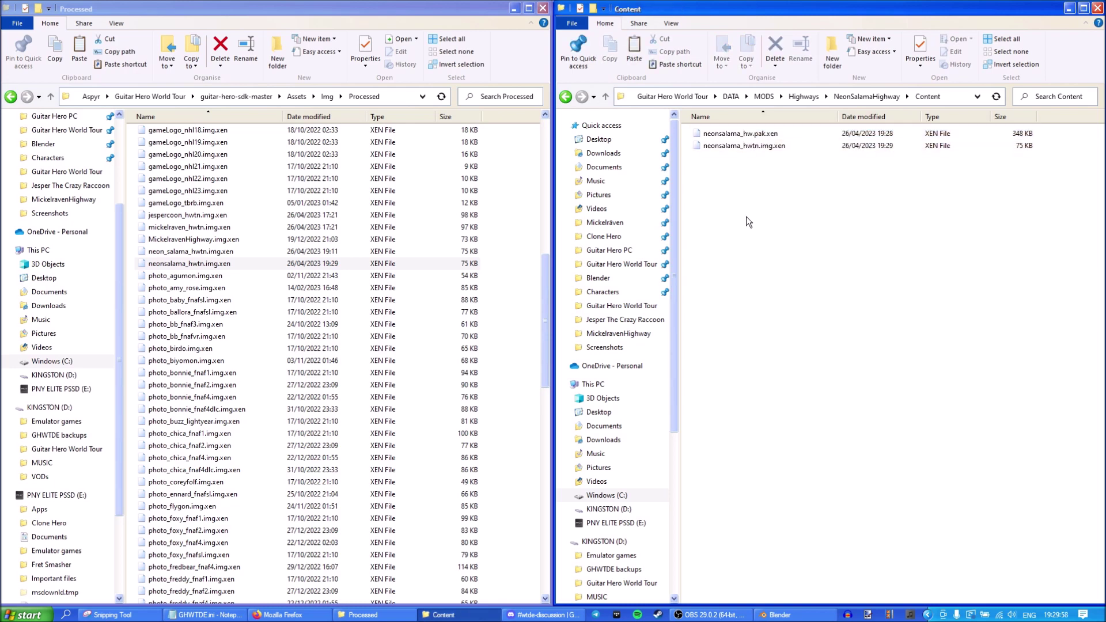
Step: Paste the highway.ini template into NeonSalamaHighway and rename it highway.ini
left_click(872, 95)
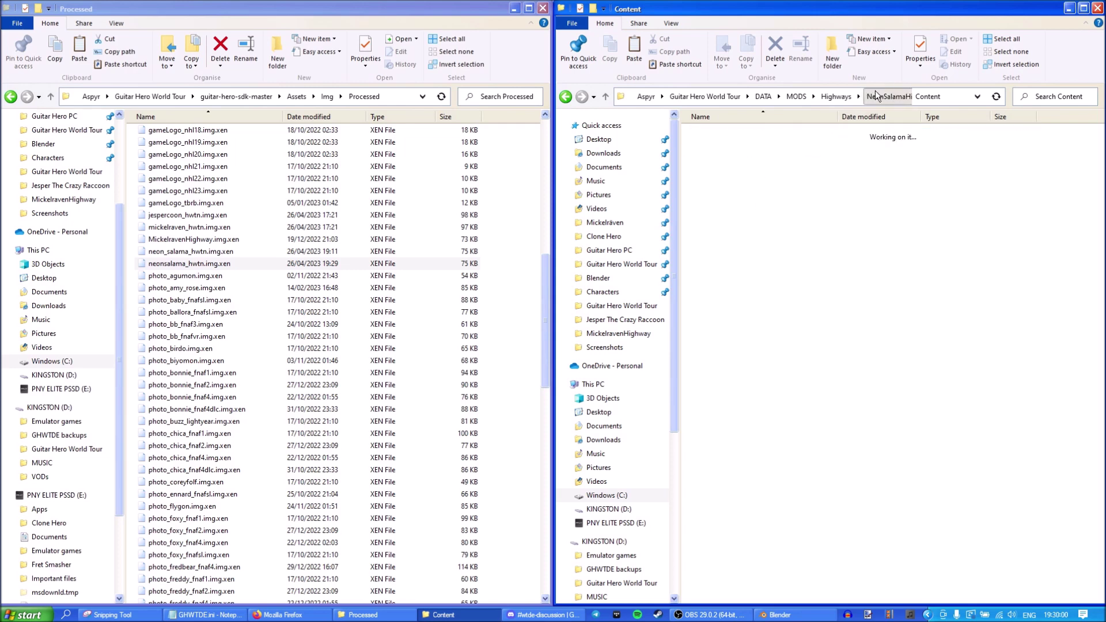
left_click(835, 96)
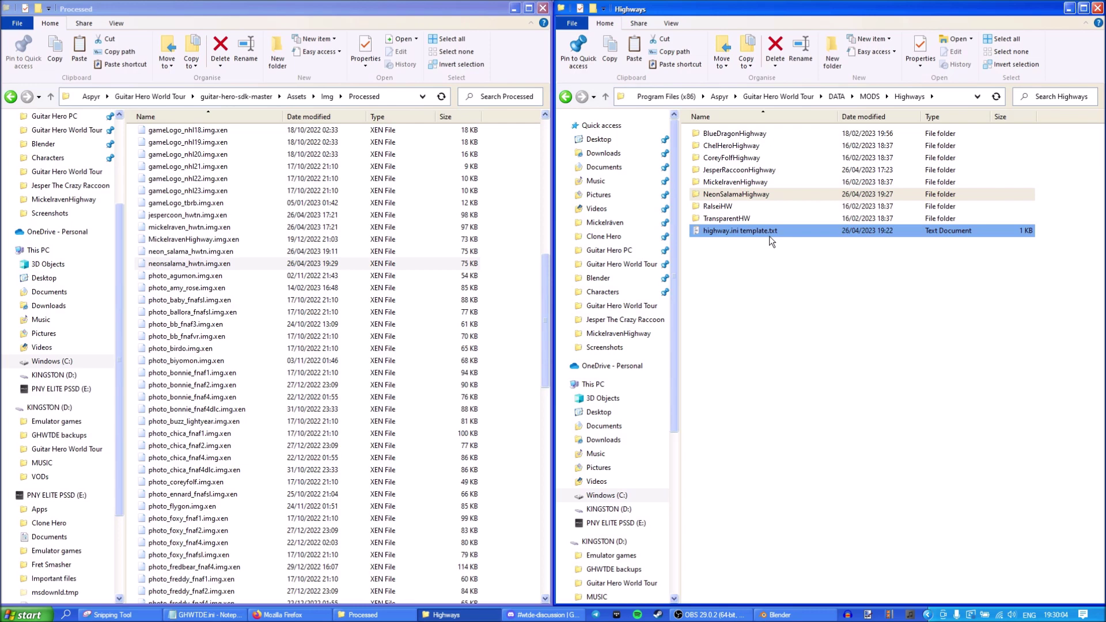
double_click(748, 195)
key("ctrl+v")
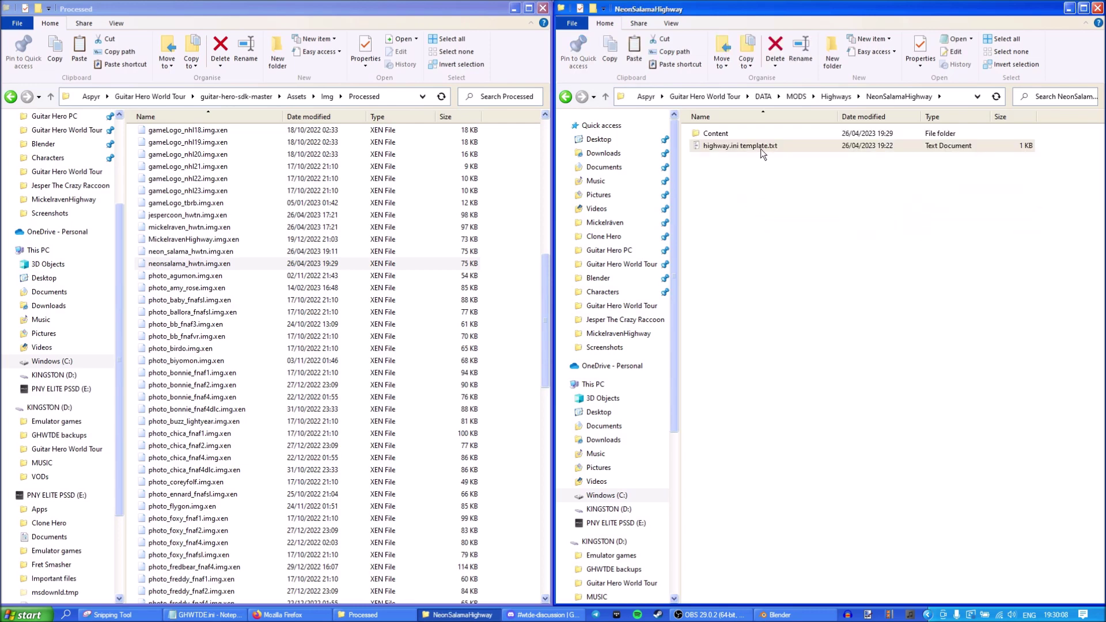
left_click(766, 151)
left_click_drag(786, 146, 740, 147)
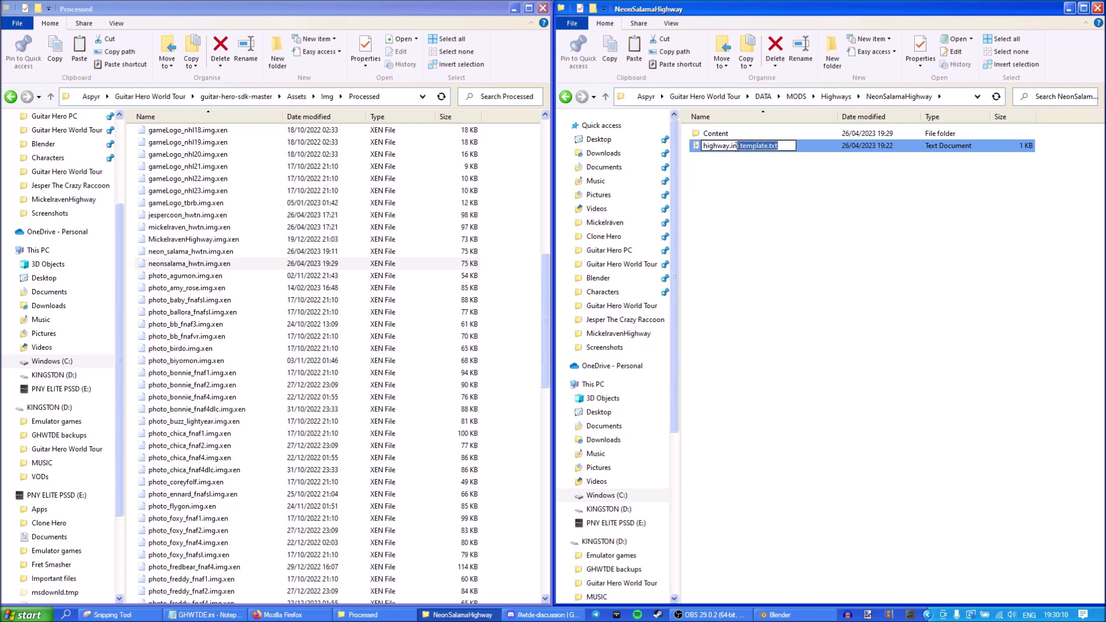
key("Delete")
key("Return")
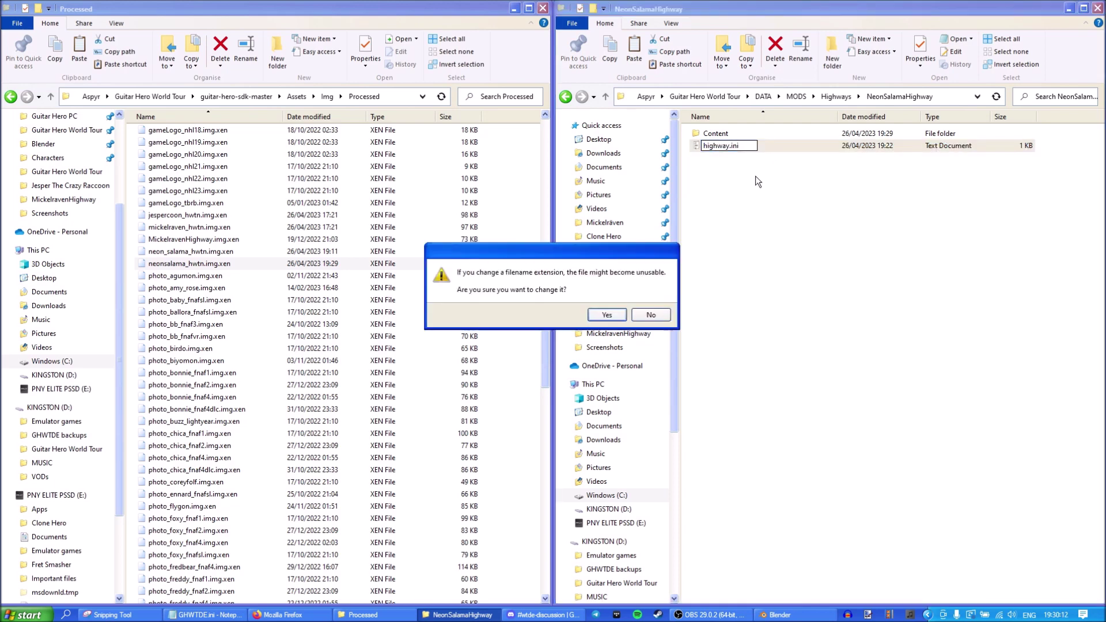
Step: Accept the extension change, open highway.ini and enter NeonSalamaHighway as the [ModInfo] Name
left_click(610, 316)
double_click(745, 150)
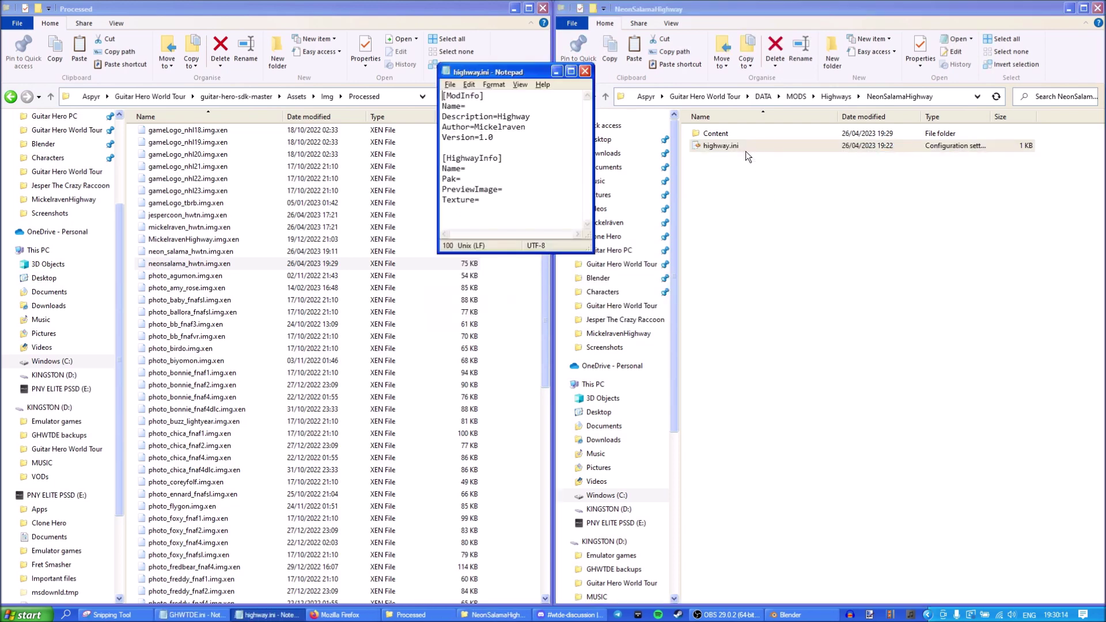
left_click_drag(487, 96, 441, 96)
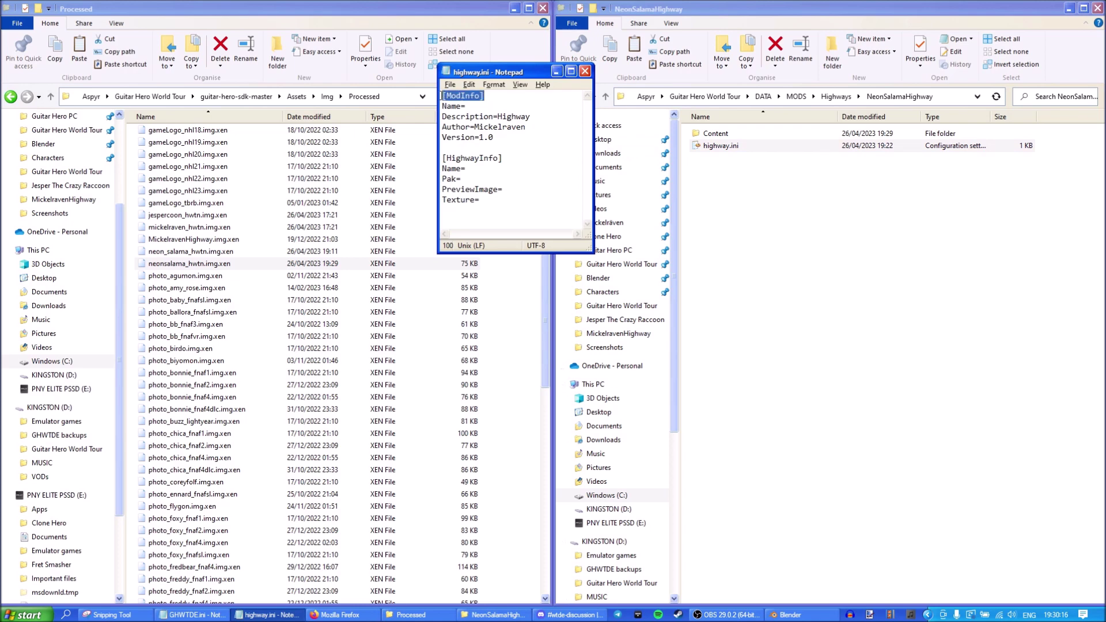
left_click(496, 105)
type("Neon")
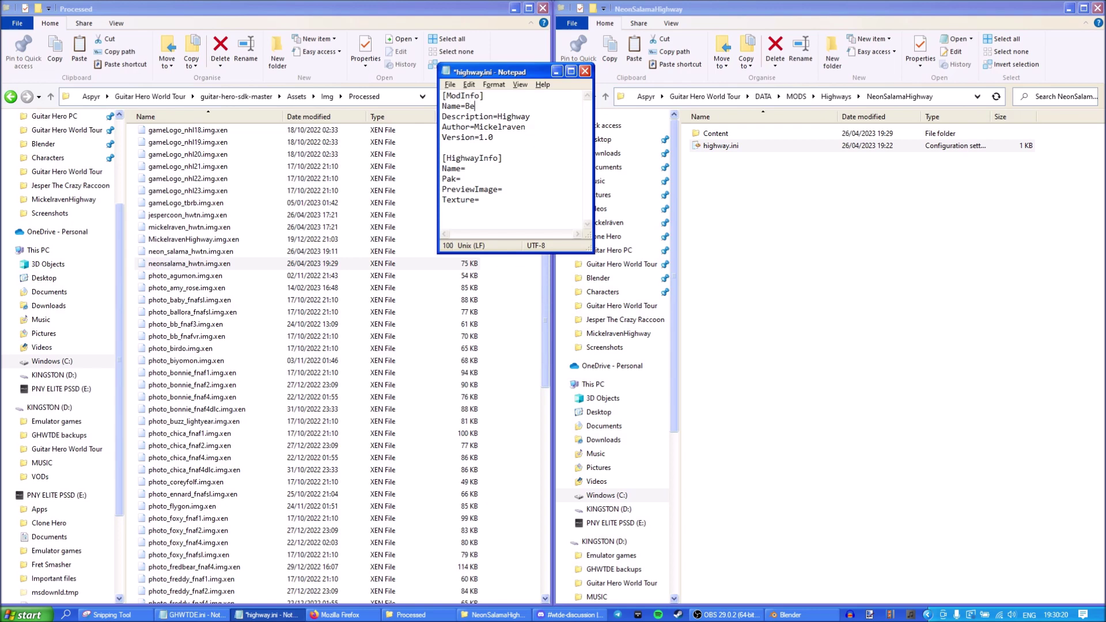
type("SalamaHighway")
Step: Set the [HighwayInfo] Name to Neon Salama
left_click_drag(498, 117, 477, 127)
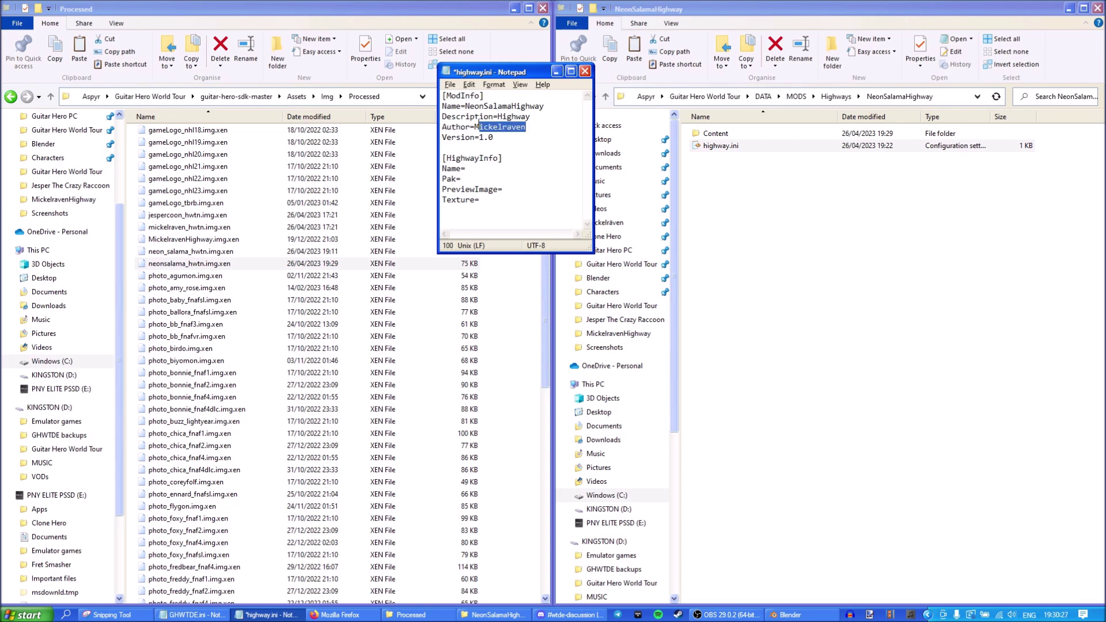
left_click(497, 137)
left_click(526, 169)
type("Neon Salama")
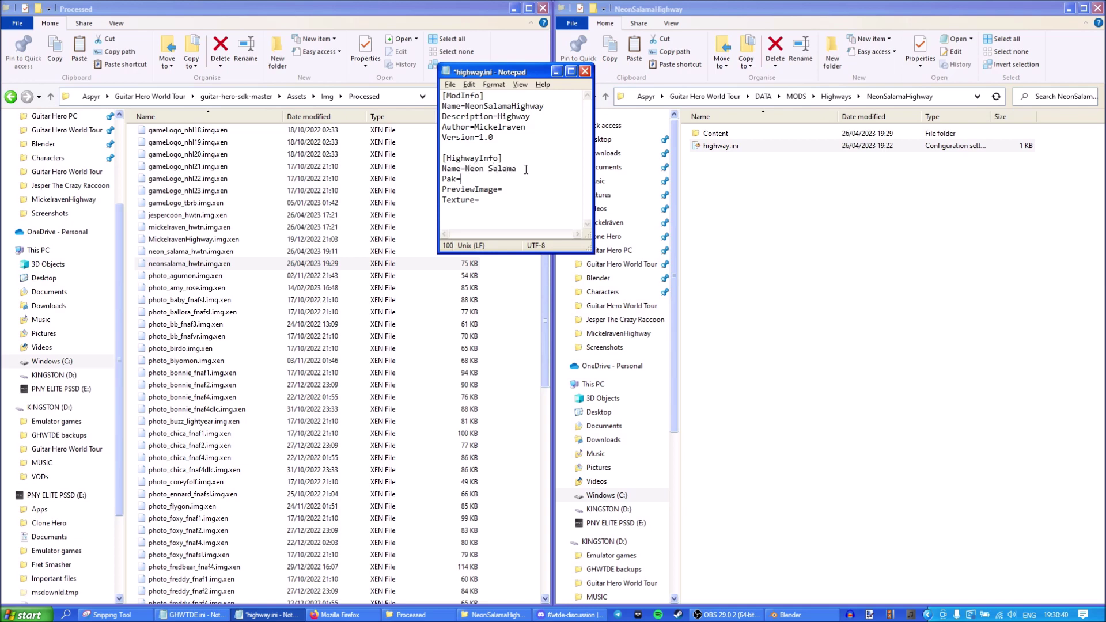
Step: Set Pak= in highway.ini to neonsalama_hw, copied from the pak file's name
double_click(717, 134)
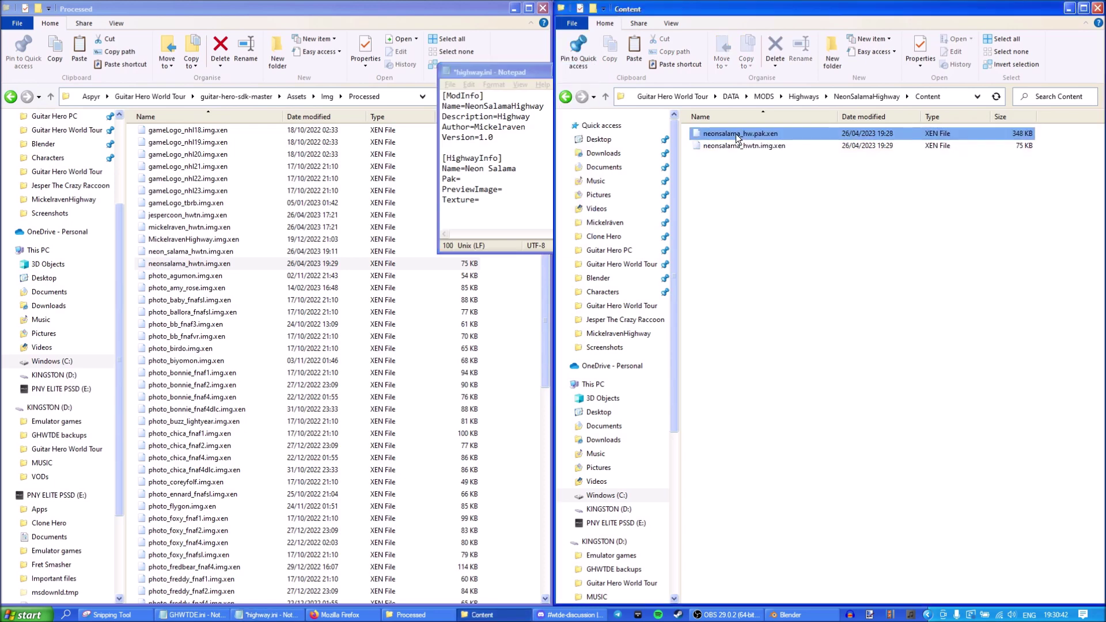
left_click_drag(547, 73, 484, 64)
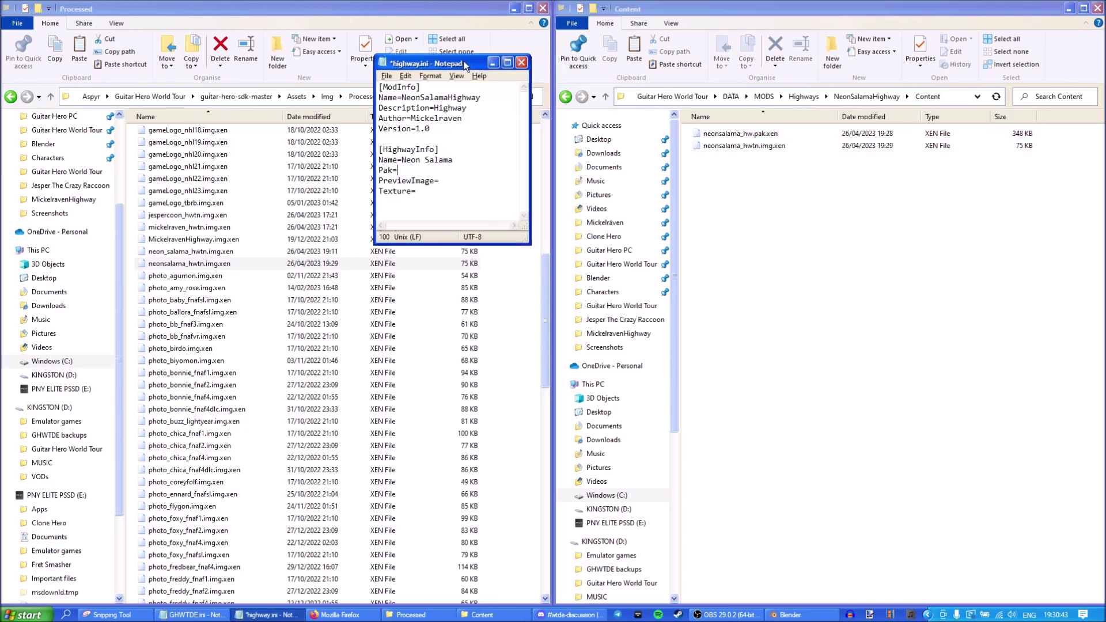
left_click(768, 136)
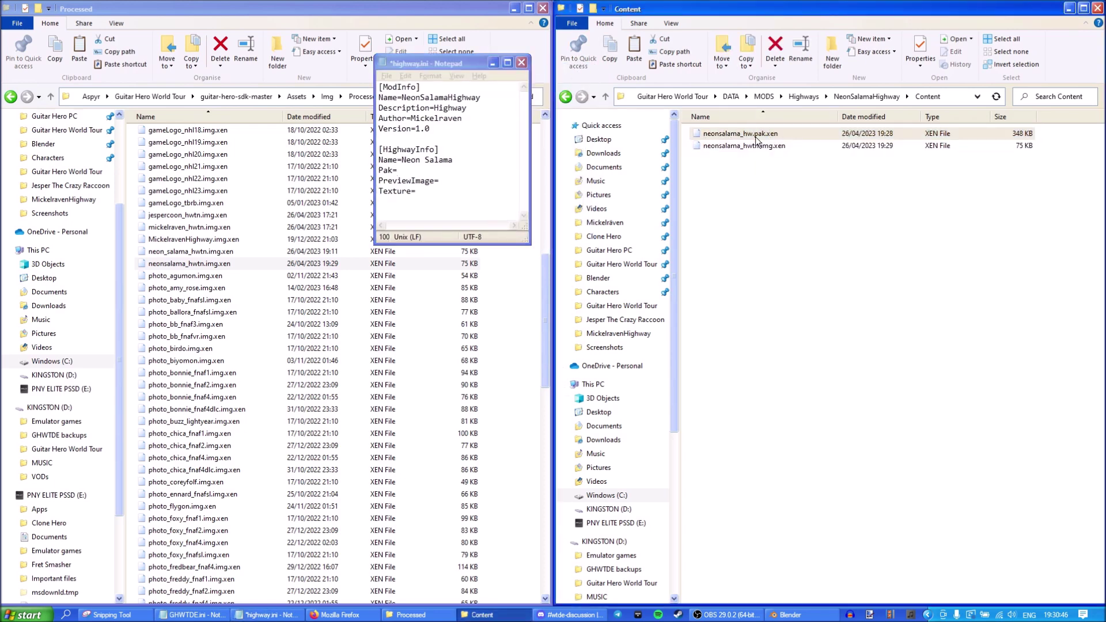
left_click(801, 58)
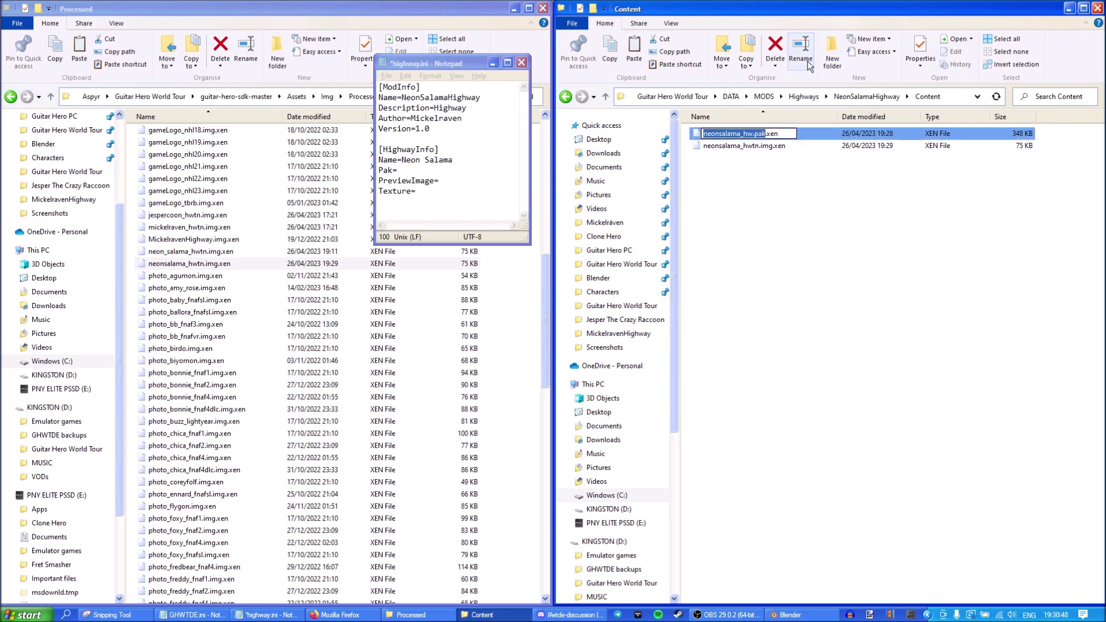
left_click_drag(704, 134, 753, 130)
key("ctrl+c")
left_click(797, 258)
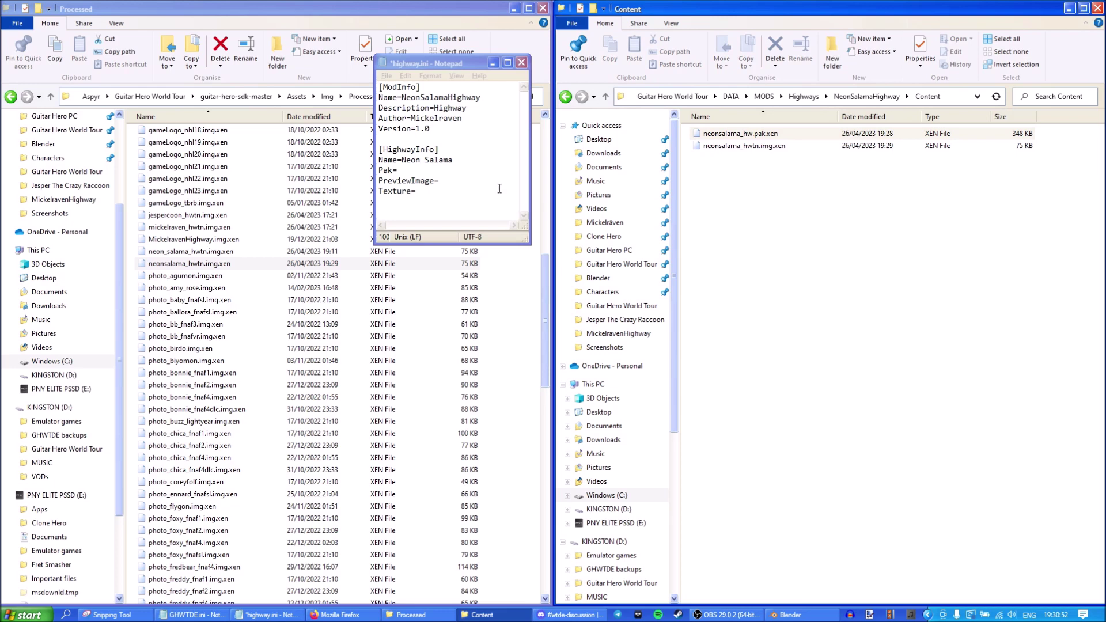
left_click(477, 172)
key("ctrl+v")
Step: Set PreviewImage= to neonsalama_hwtn, taken from the thumbnail file's name
left_click(775, 134)
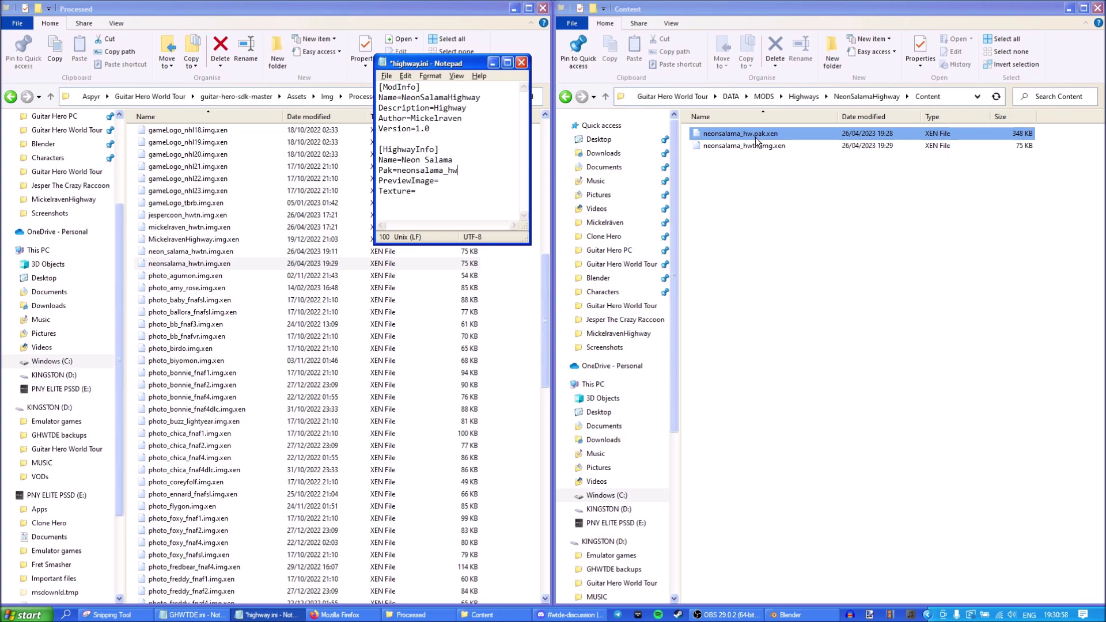
left_click(505, 182)
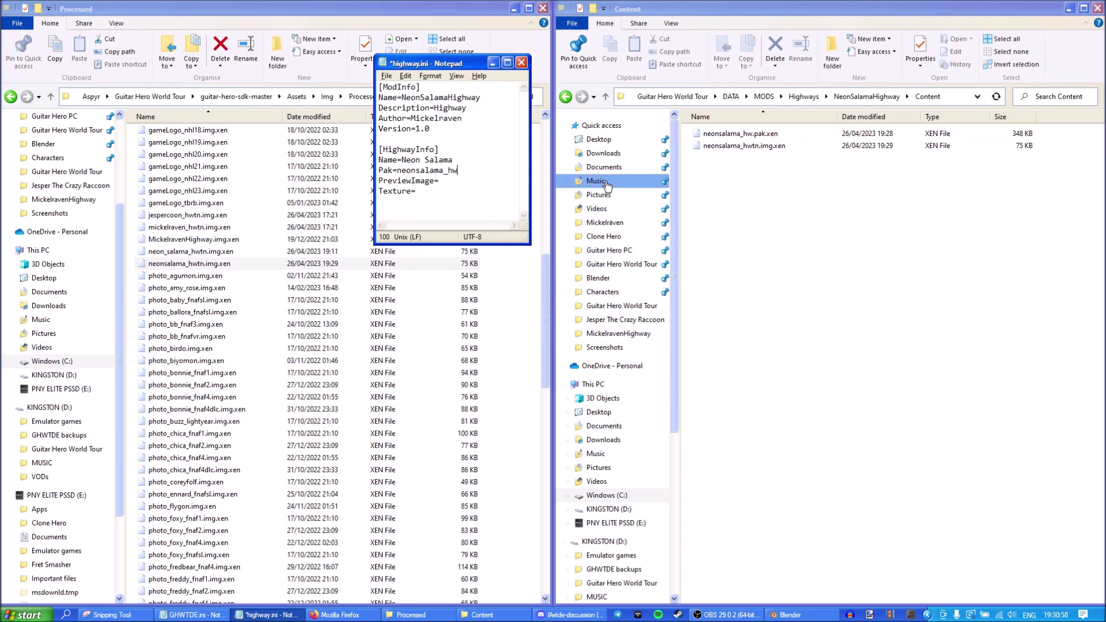
left_click(762, 147)
left_click(800, 55)
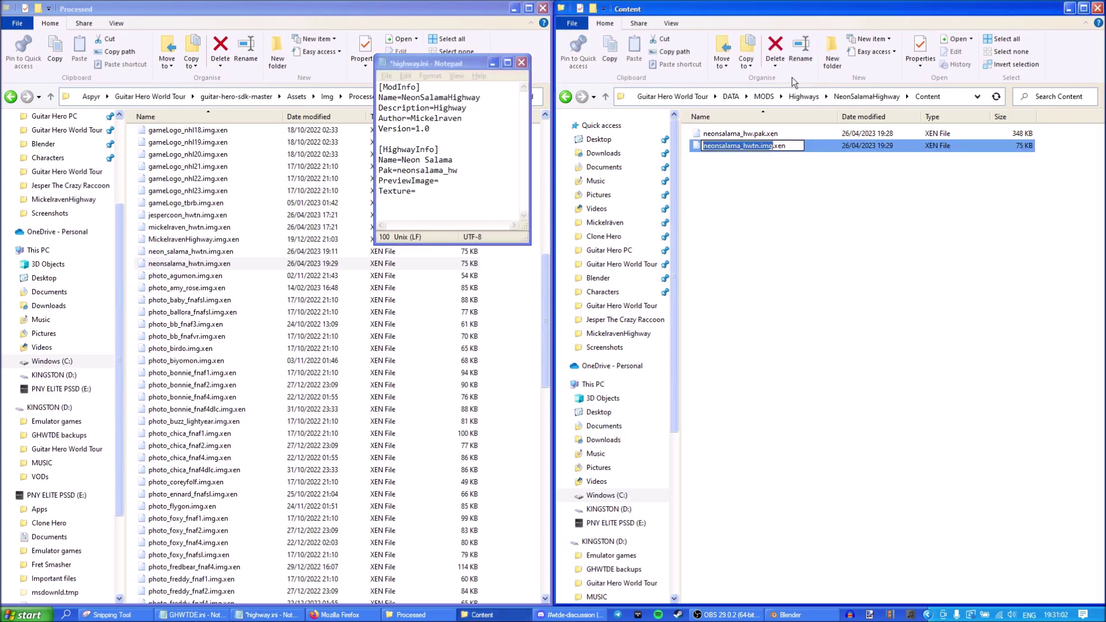
left_click_drag(760, 146, 686, 153)
left_click(762, 203)
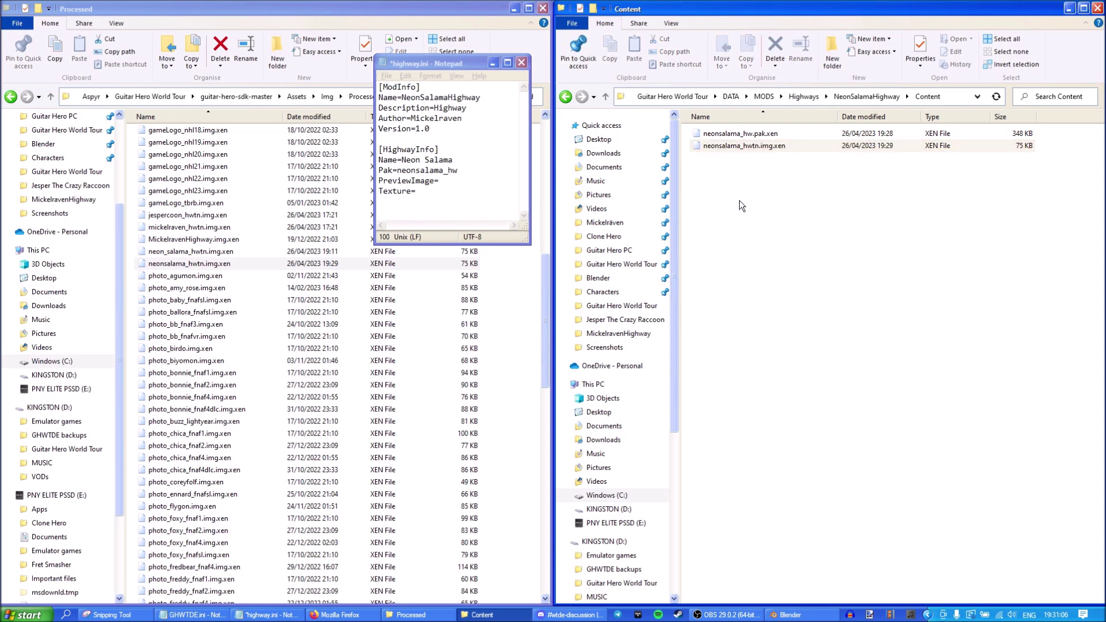
left_click(452, 179)
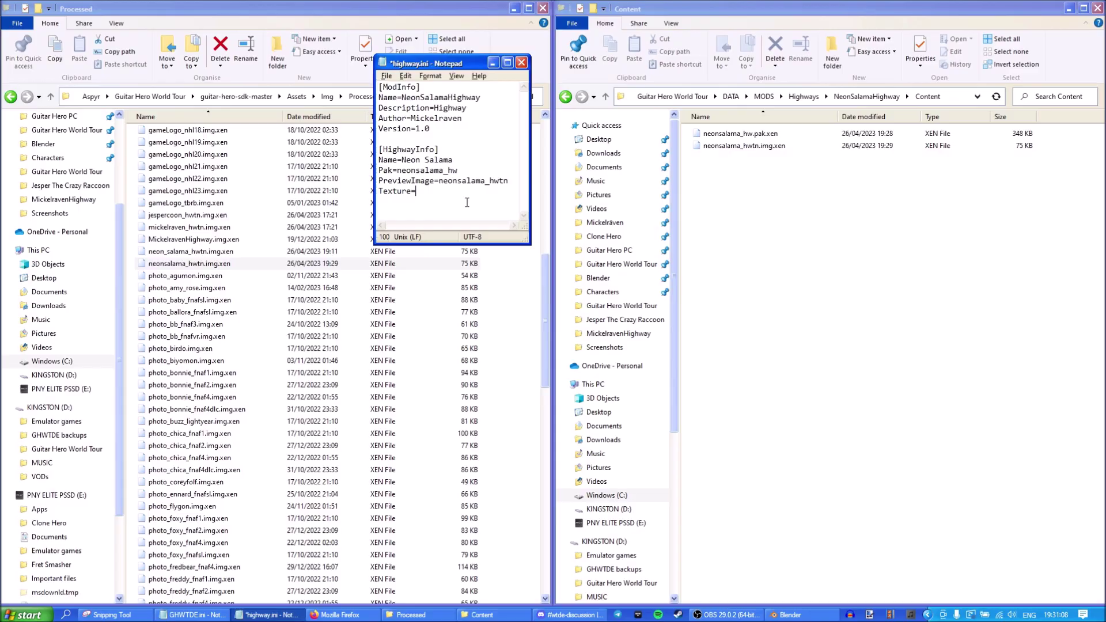
left_click(789, 614)
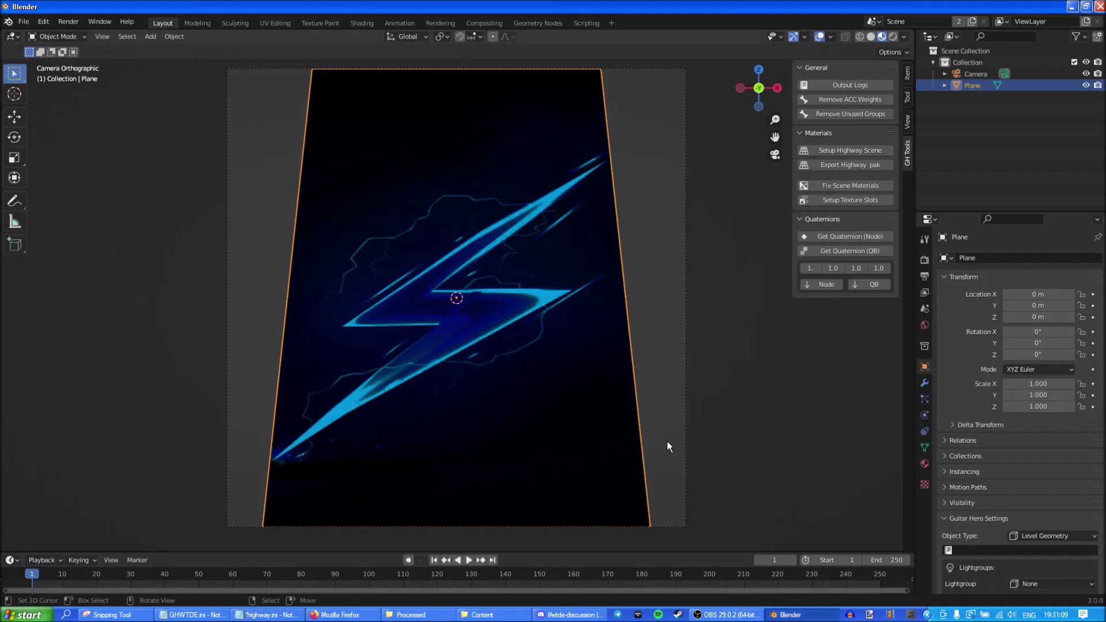
Step: Read the NeonSalamaHW texture name in UV Editing, add Texture=NeonSalamaHW, then save and close highway.ini
left_click(275, 22)
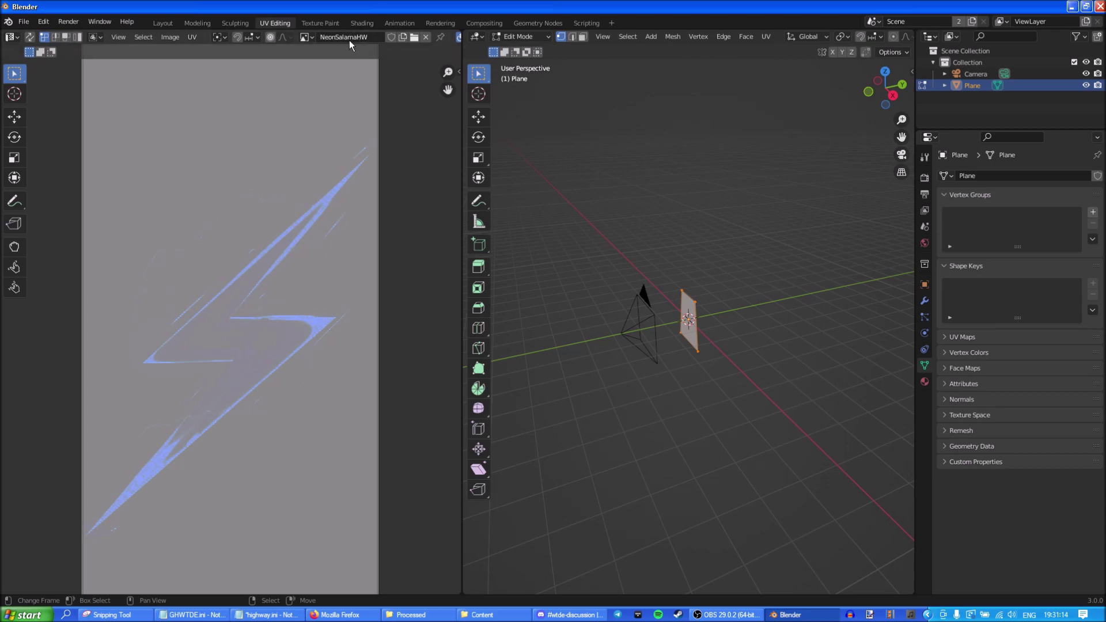
key("alt+Tab")
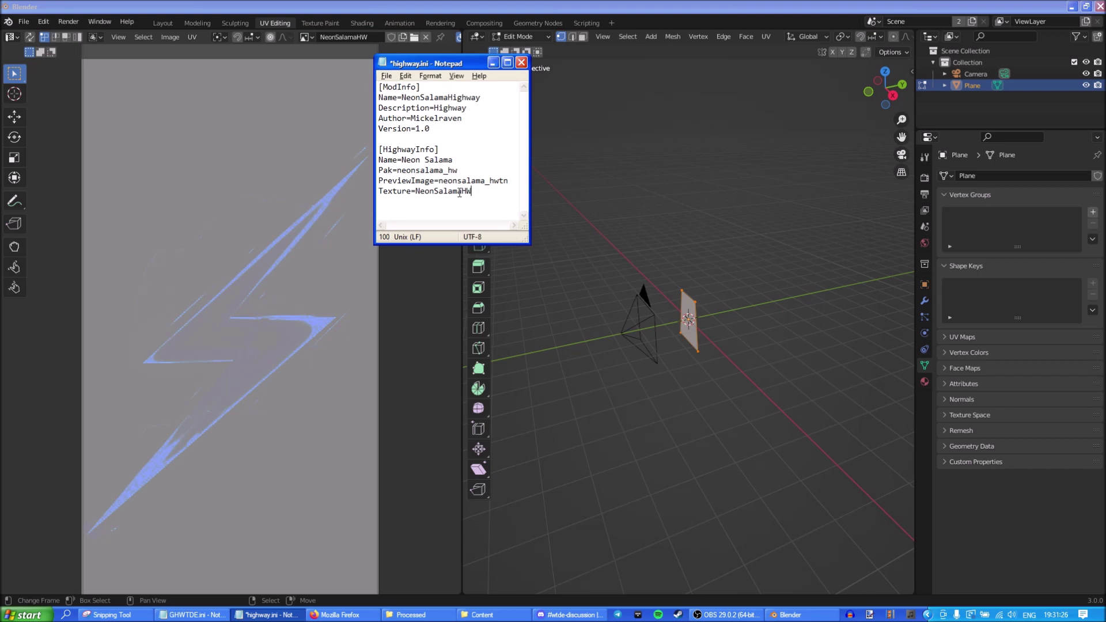
left_click(387, 77)
left_click(403, 127)
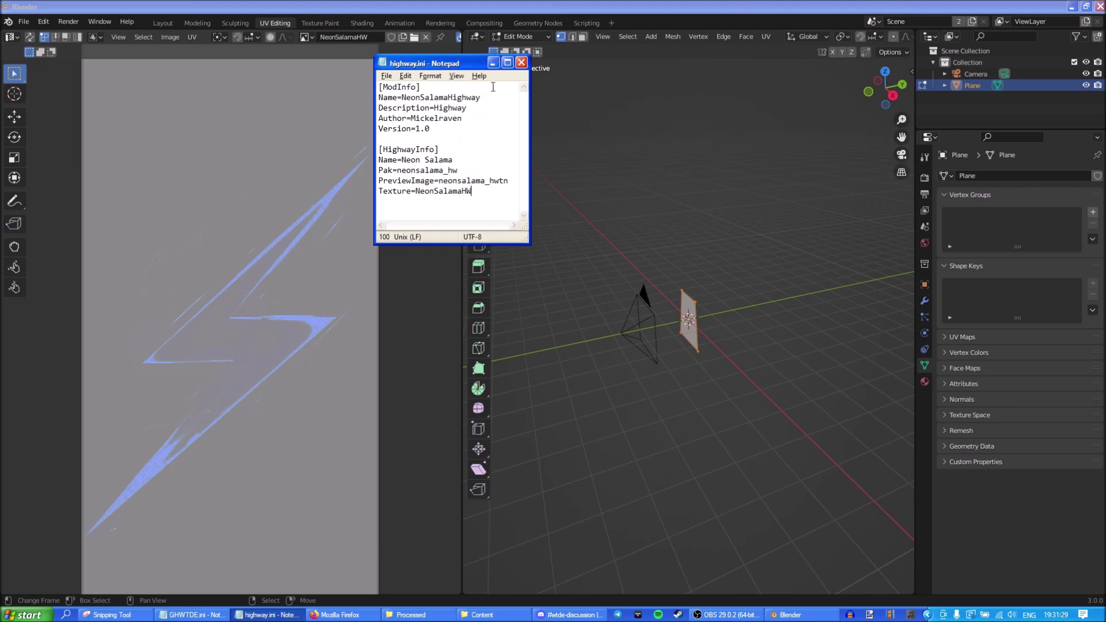
left_click(520, 62)
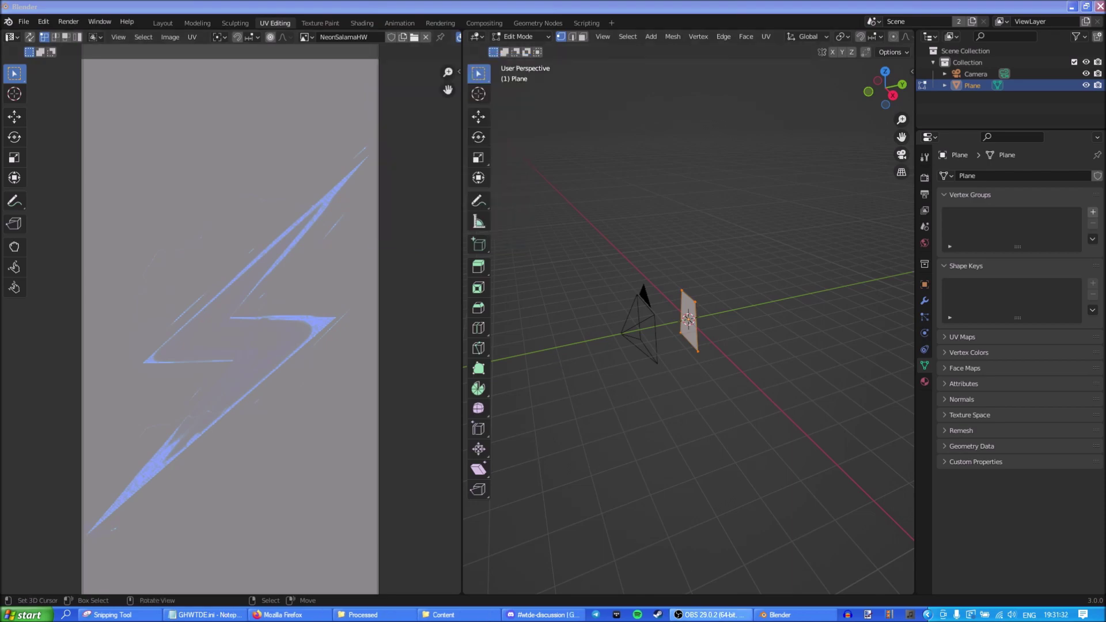
key("alt+Tab")
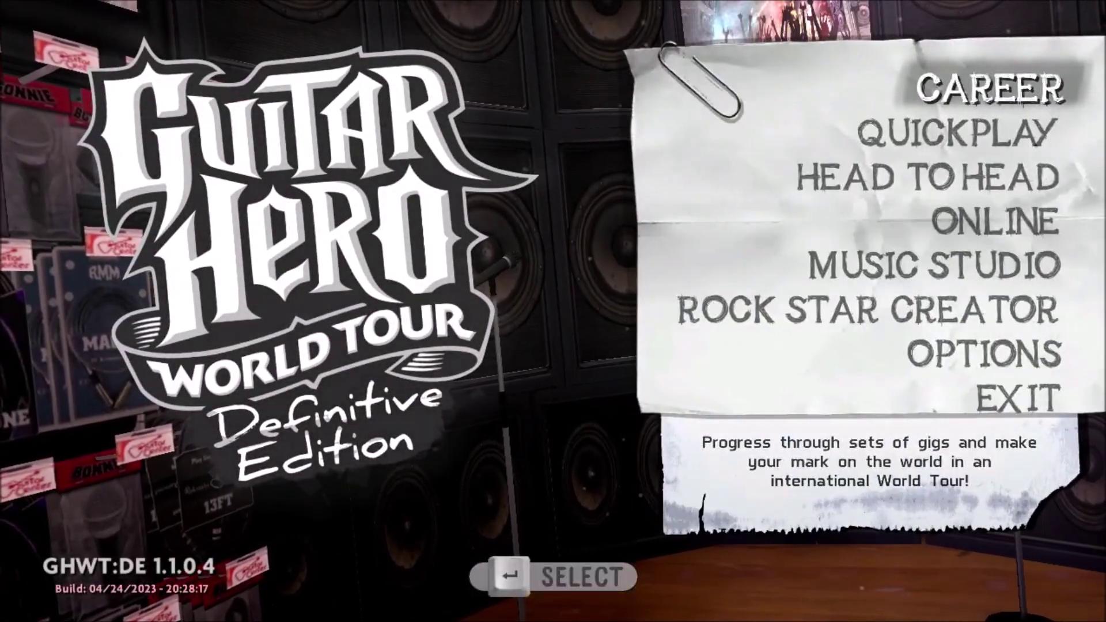
Step: Start a Guitar career on Easy and create a new male rocker
key("Return")
key("Return")
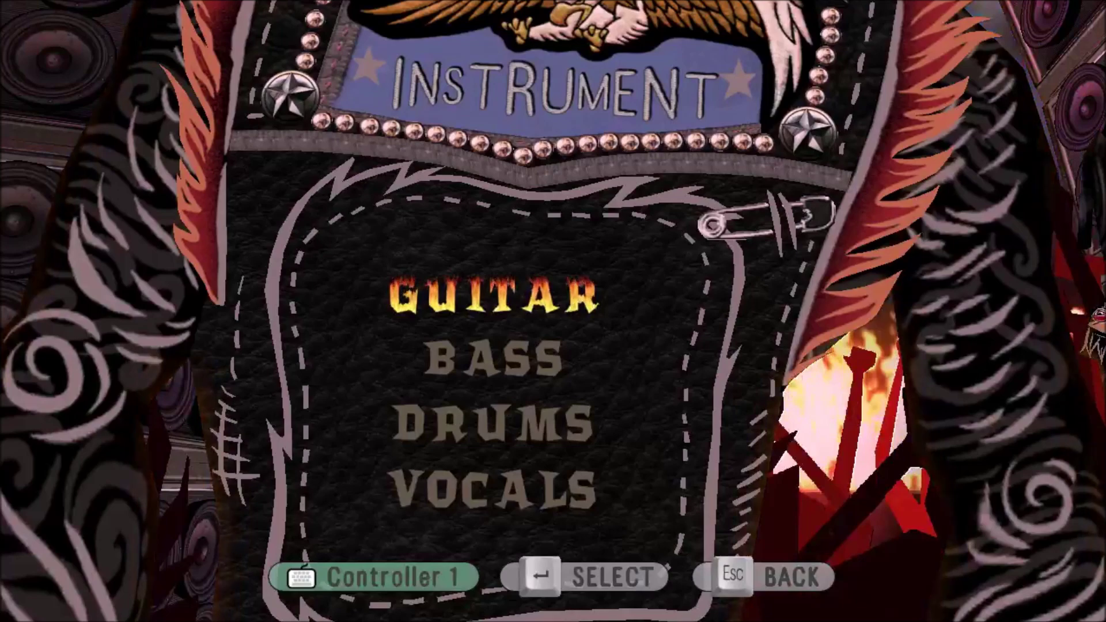
key("Return")
key("Return")
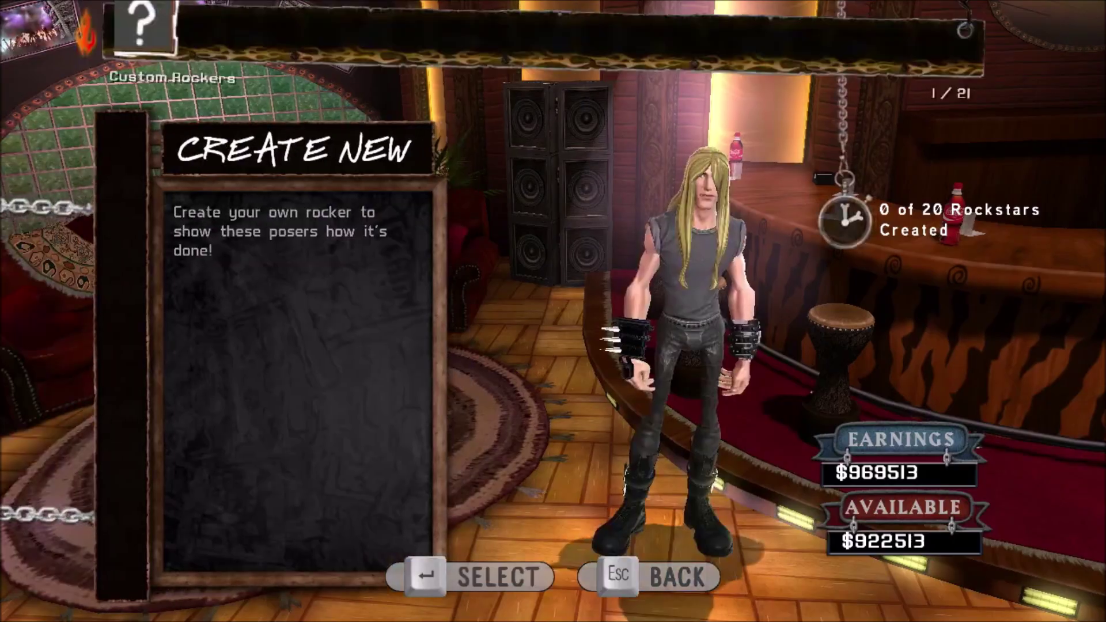
key("Return")
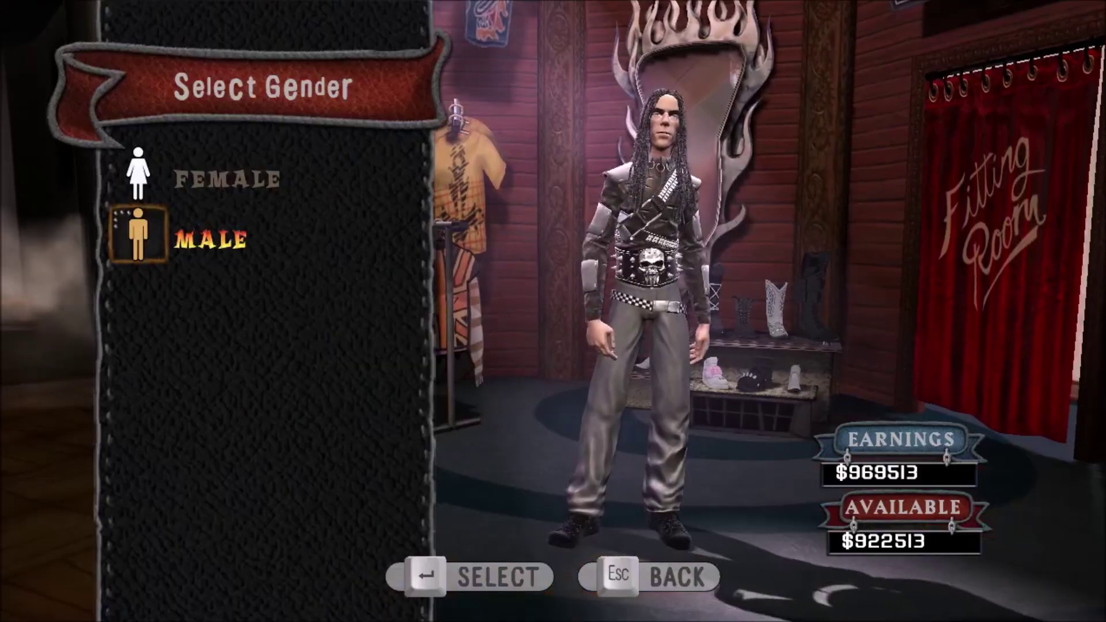
key("Return")
key("Return")
key("Up")
Step: Choose Neon Salama as the guitar's highway and save the rocker
key("Return")
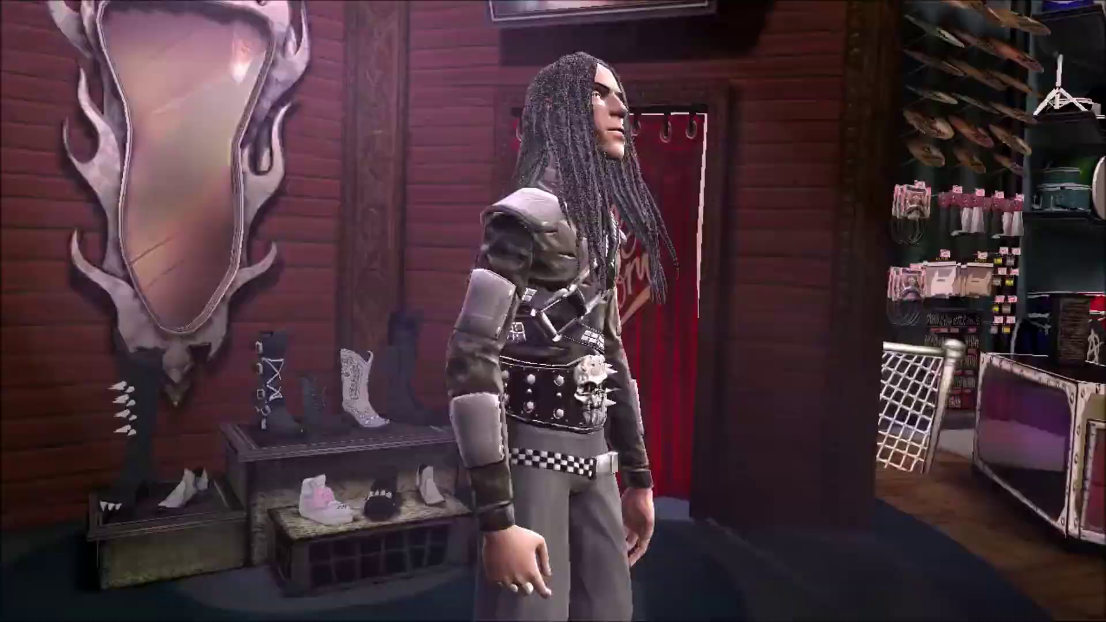
key("Return")
key("Return")
key("Up")
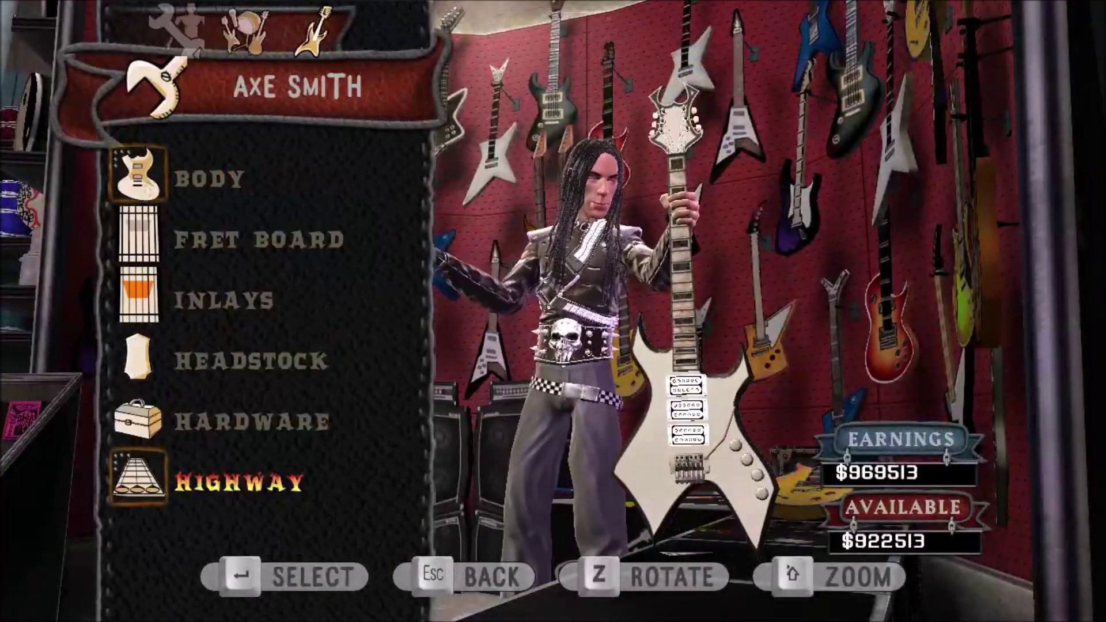
key("Return")
key("Down")
key("Down")
key("Down")
key("Down")
key("Down")
key("Down")
key("Down")
key("Down")
key("Down")
key("Down")
key("Down")
key("Down")
key("Down")
key("Down")
key("Down")
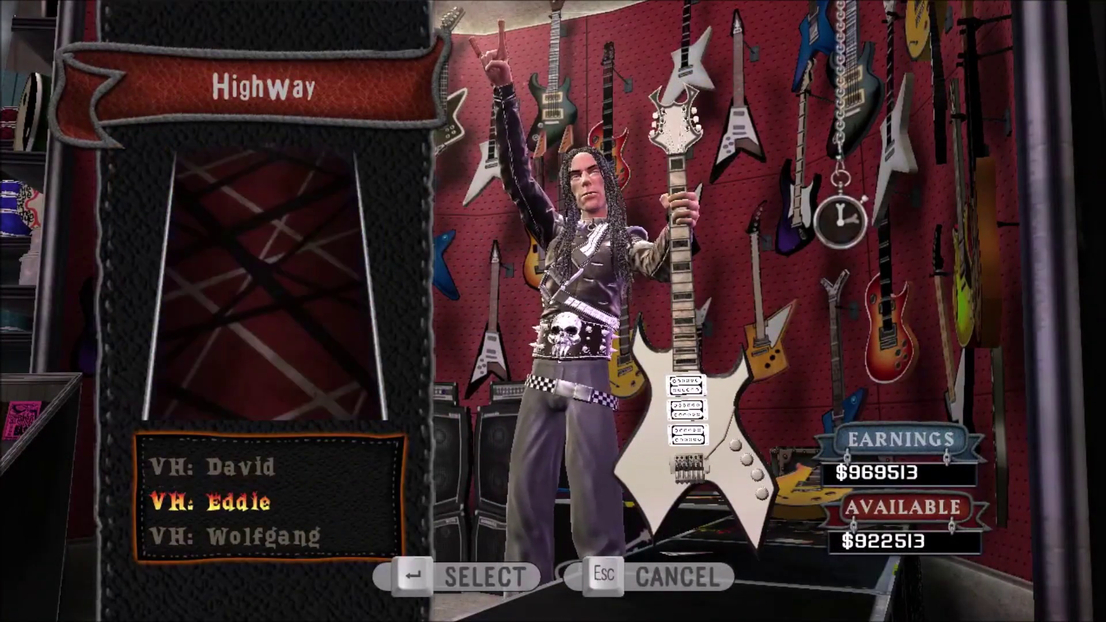
key("Down")
key("Down")
key("Down")
key("Down")
key("Down")
key("Down")
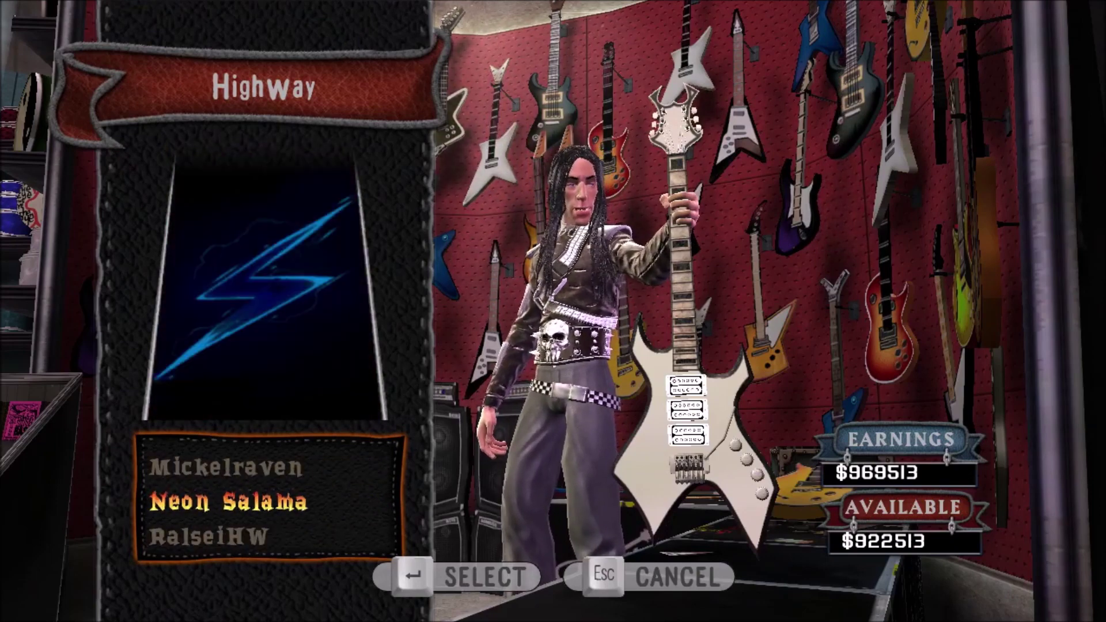
key("Return")
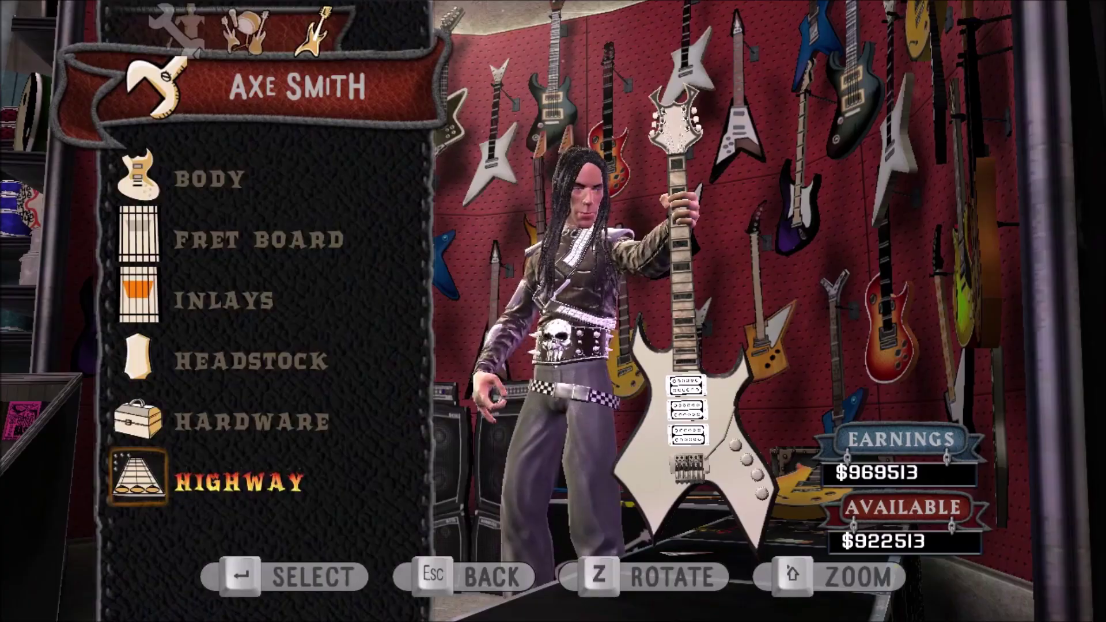
key("Escape")
key("Escape")
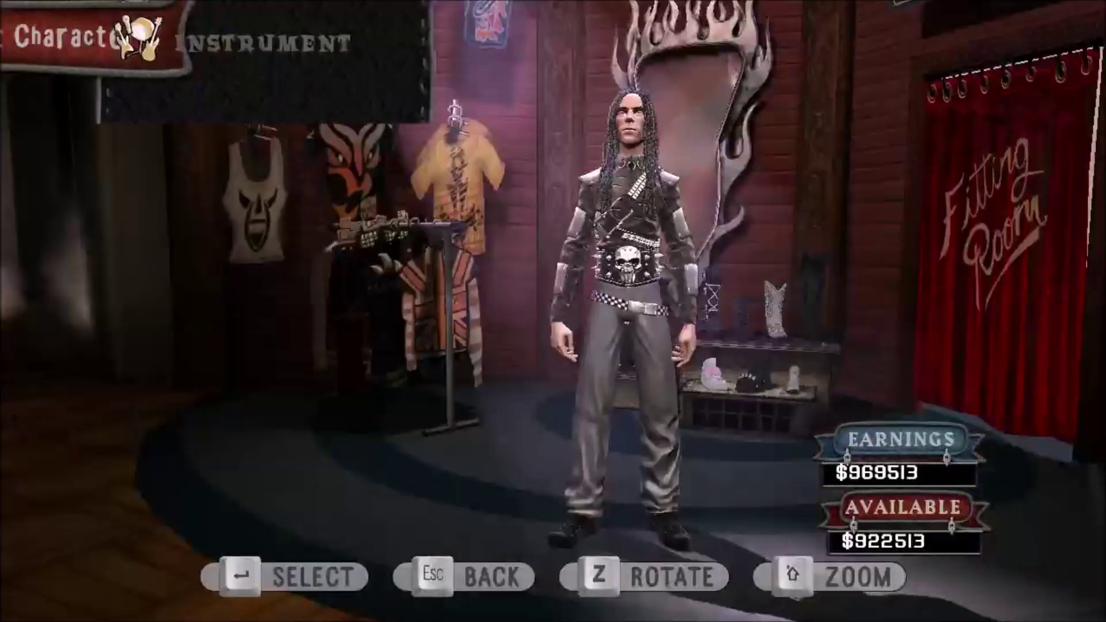
key("Return")
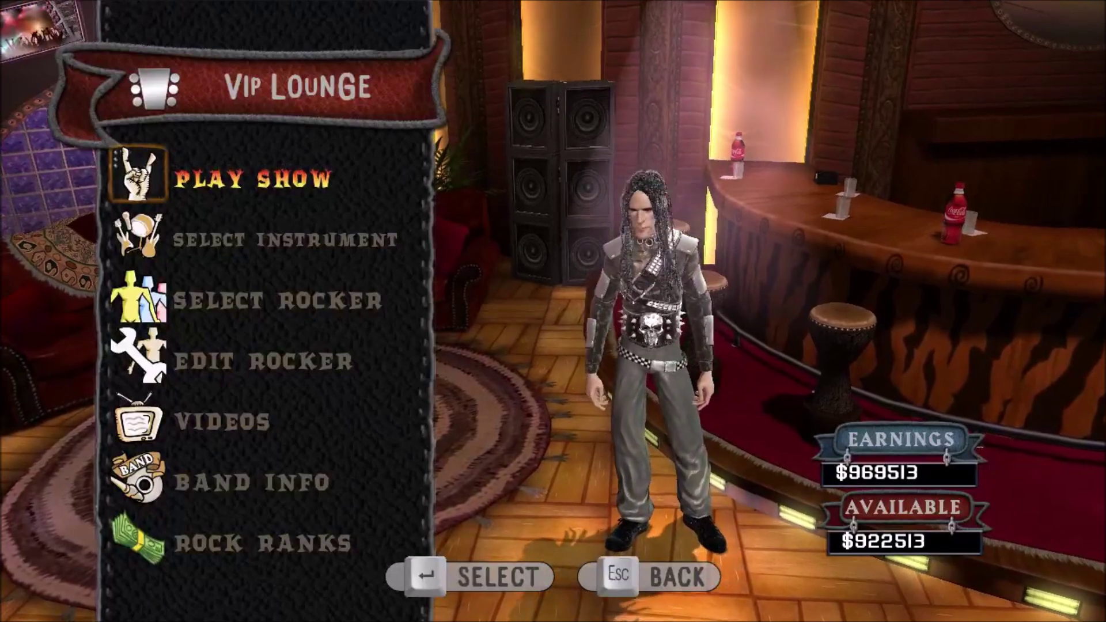
Step: Book your own gig with Arterial Black at the Swamp Shack venue
key("Return")
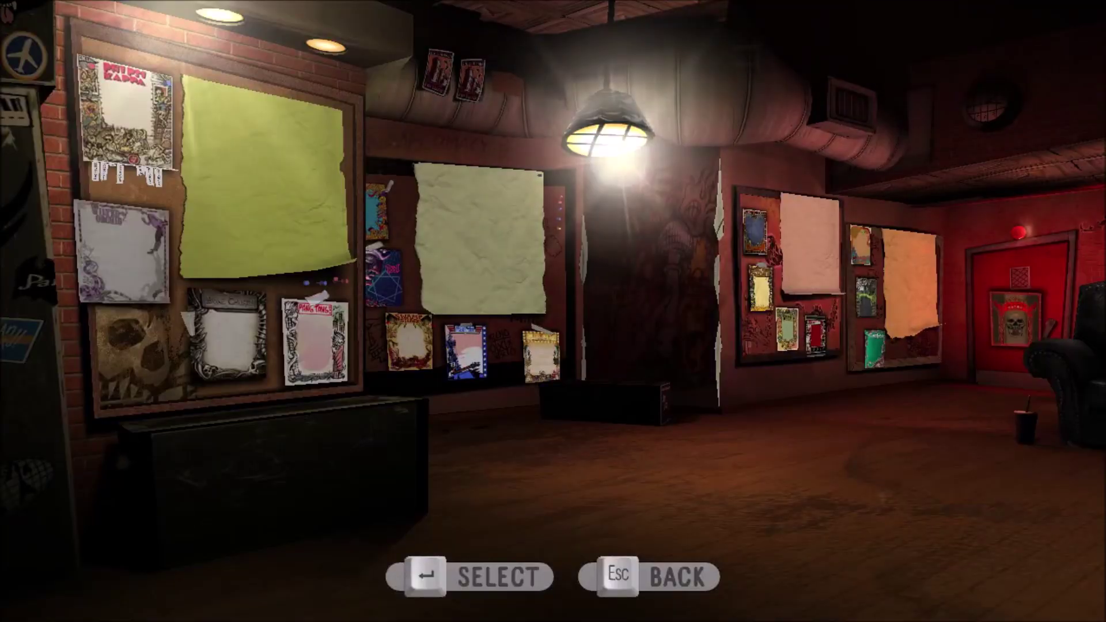
key("Down")
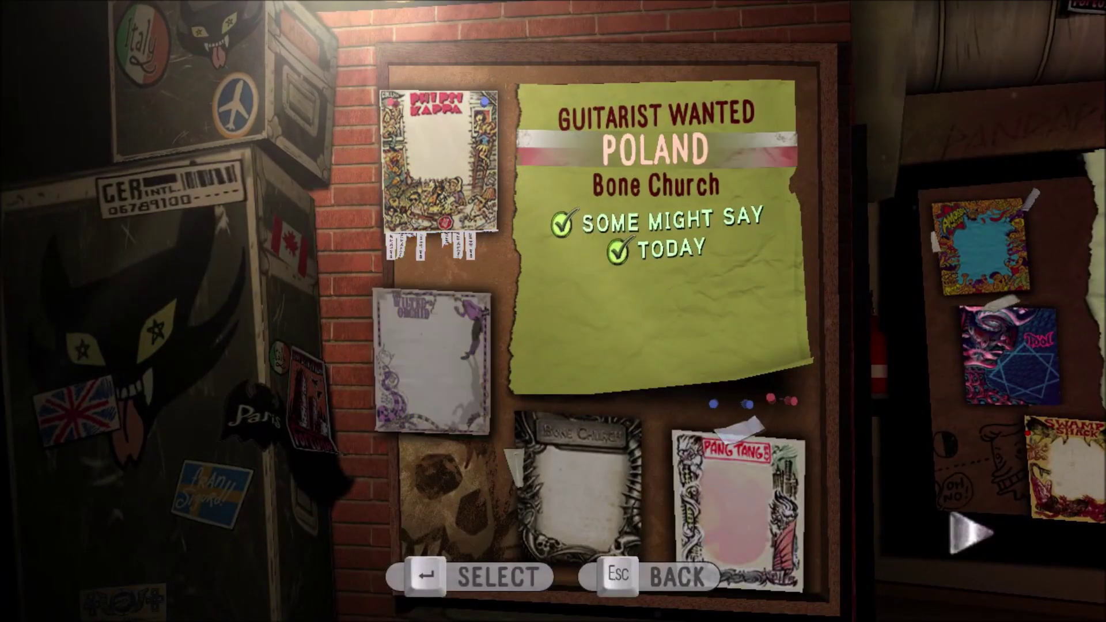
key("Right")
key("Right")
key("Right")
key("Right")
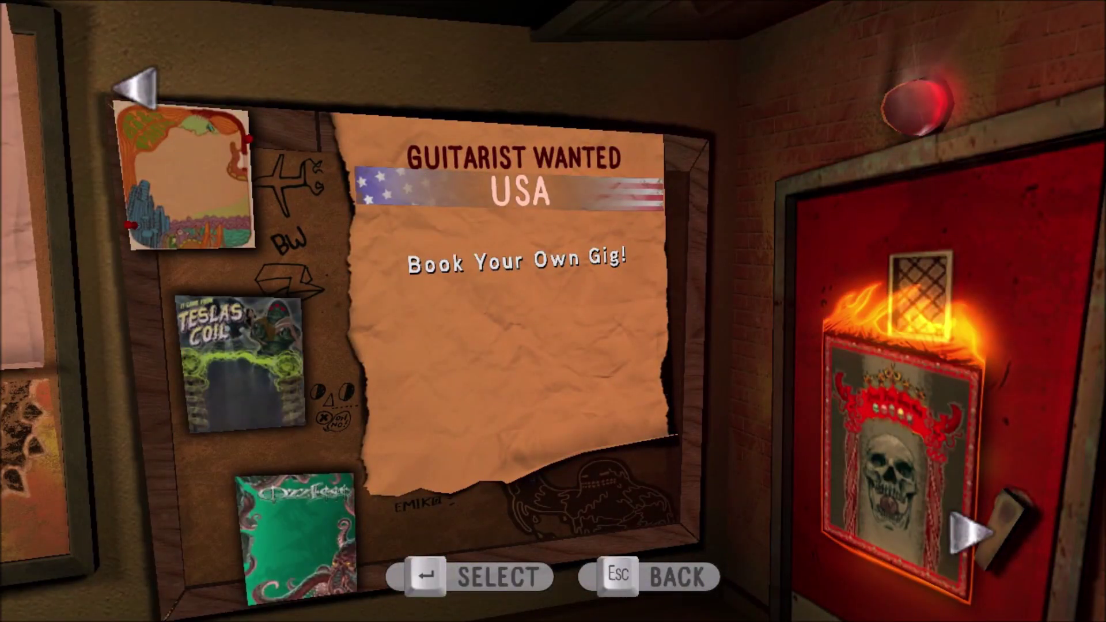
key("Return")
key("Return")
key("z")
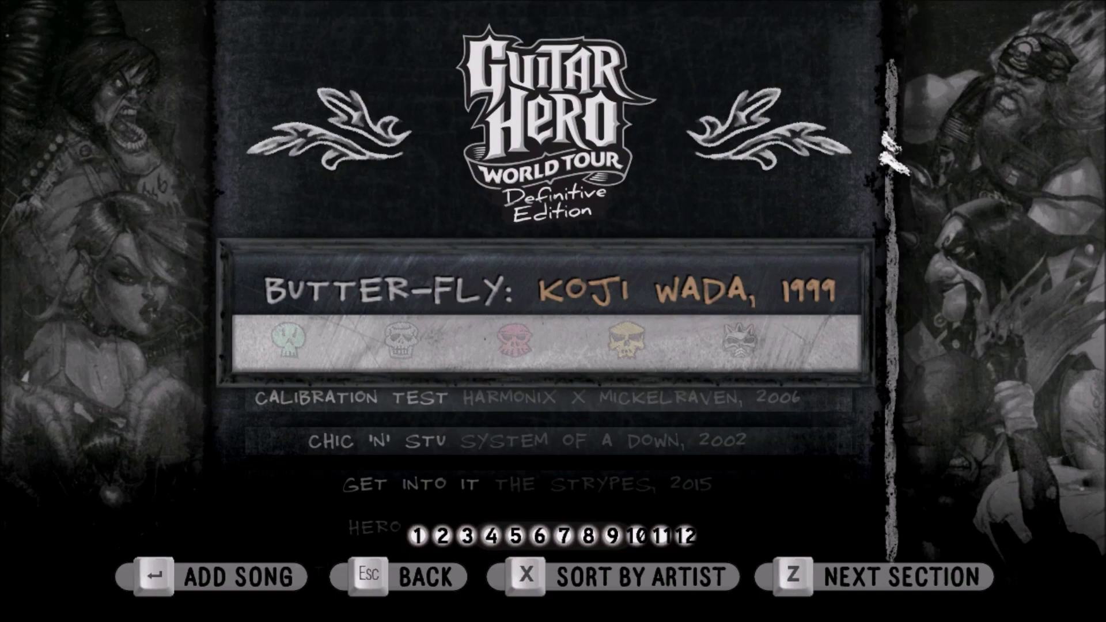
key("z")
key("Return")
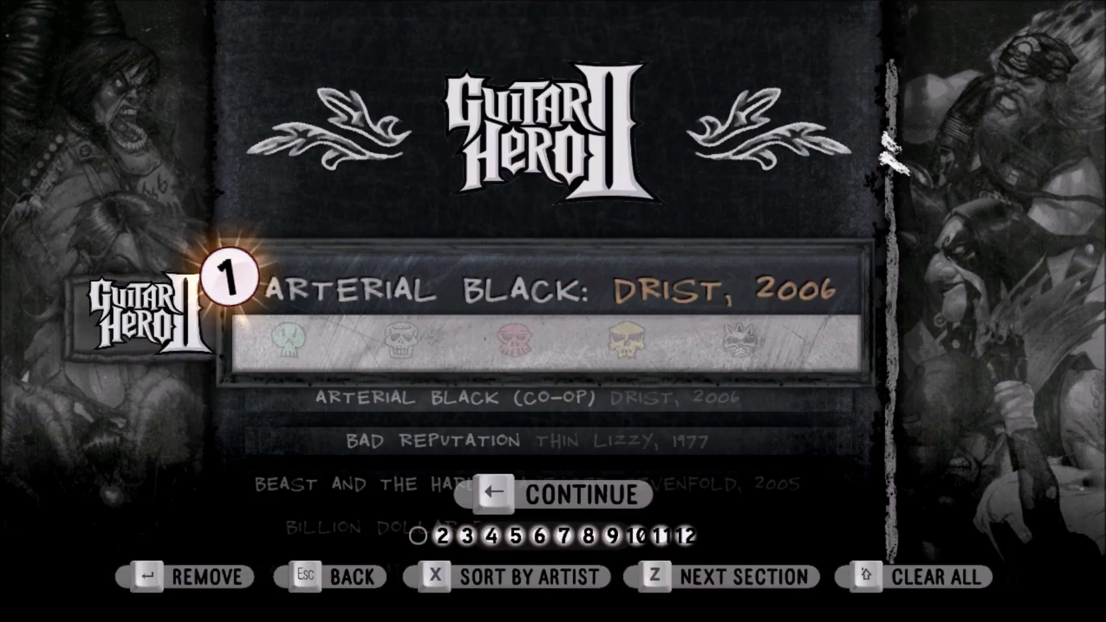
key("BackSpace")
key("Return")
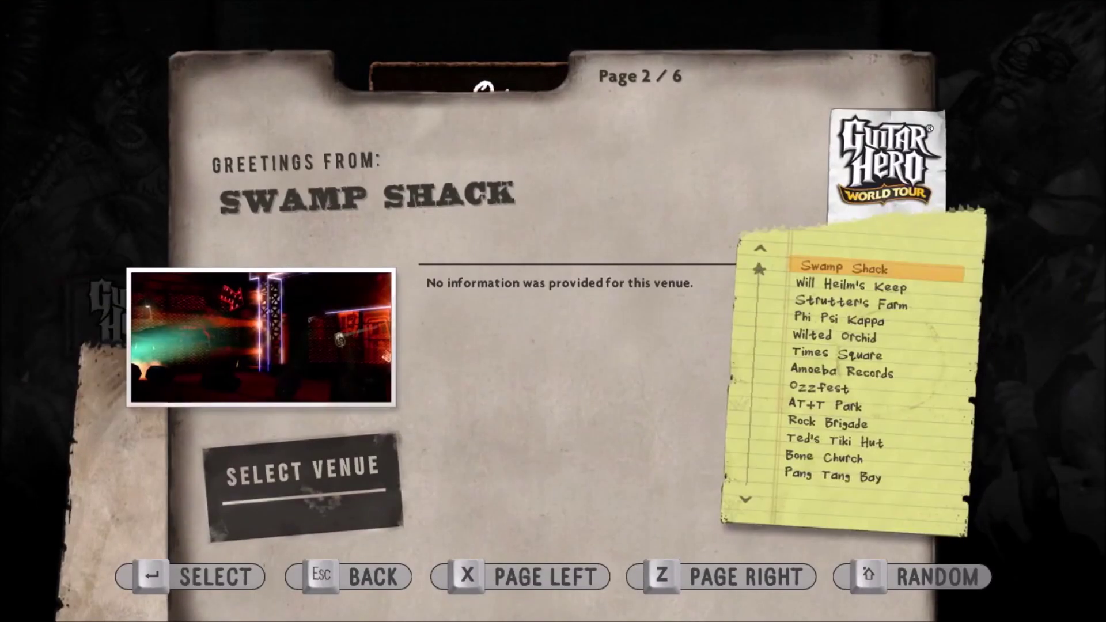
key("Return")
Step: Play the gig briefly, then pause and quit to the main menu
key("BackSpace")
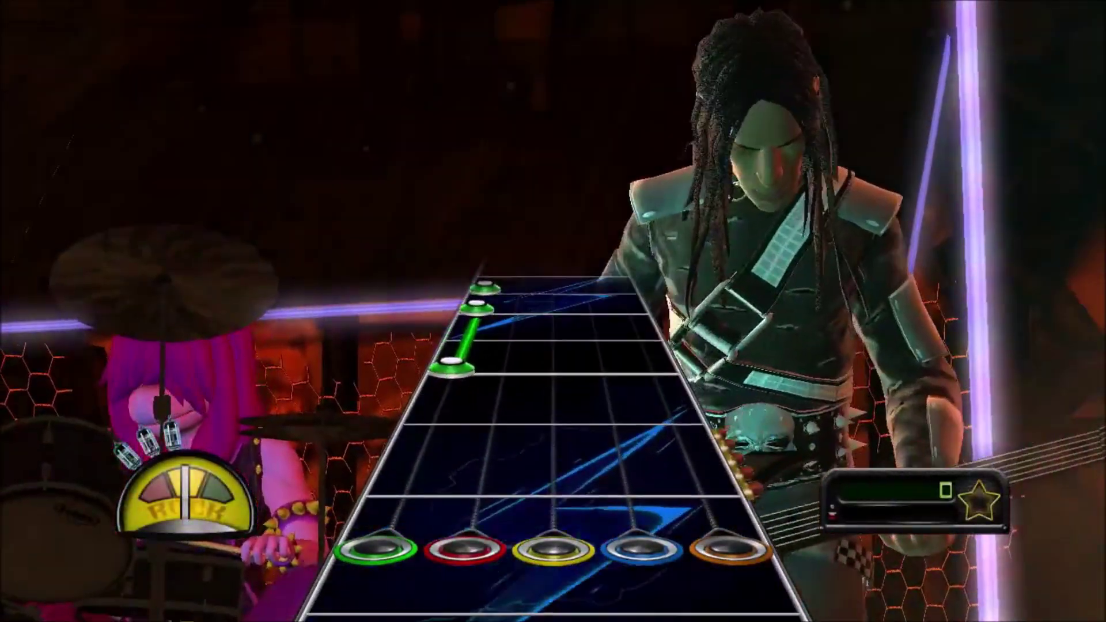
key("Escape")
key("Return")
key("Return")
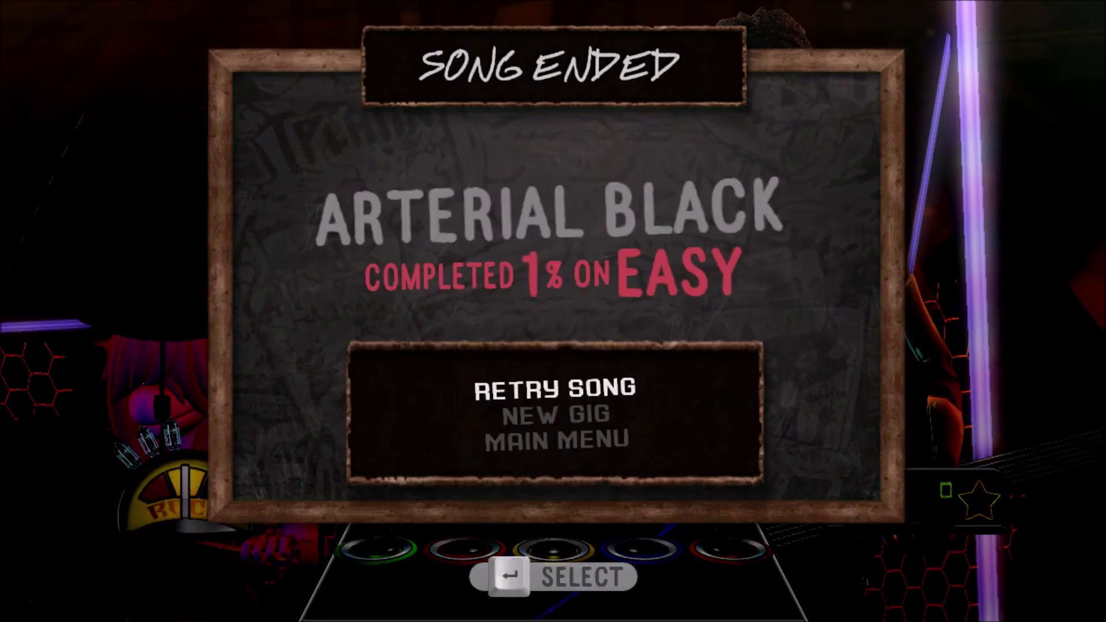